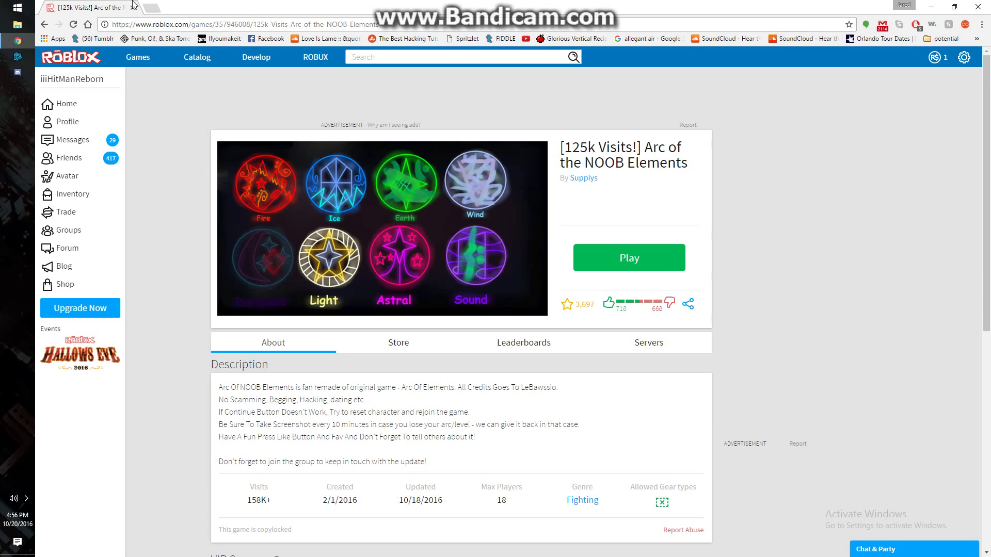
Open Microsoft Store and enter 'Roblox' in its search box
left_click(32, 8)
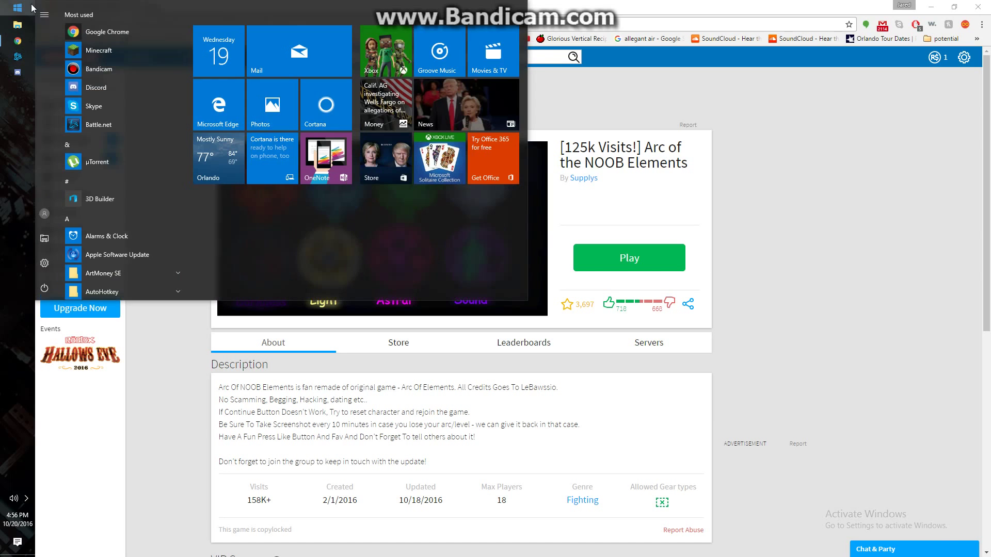
left_click(398, 175)
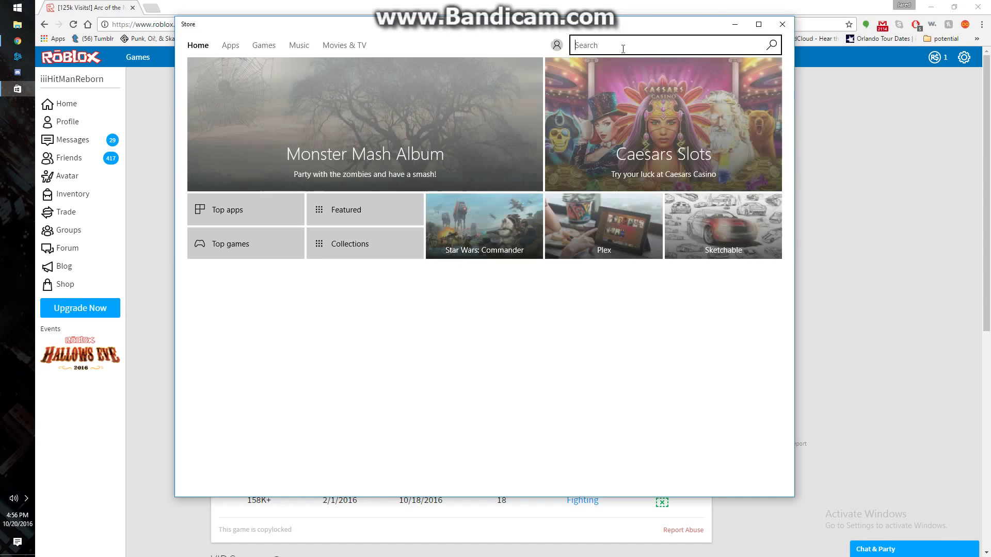
left_click(621, 45)
type("rOBLO")
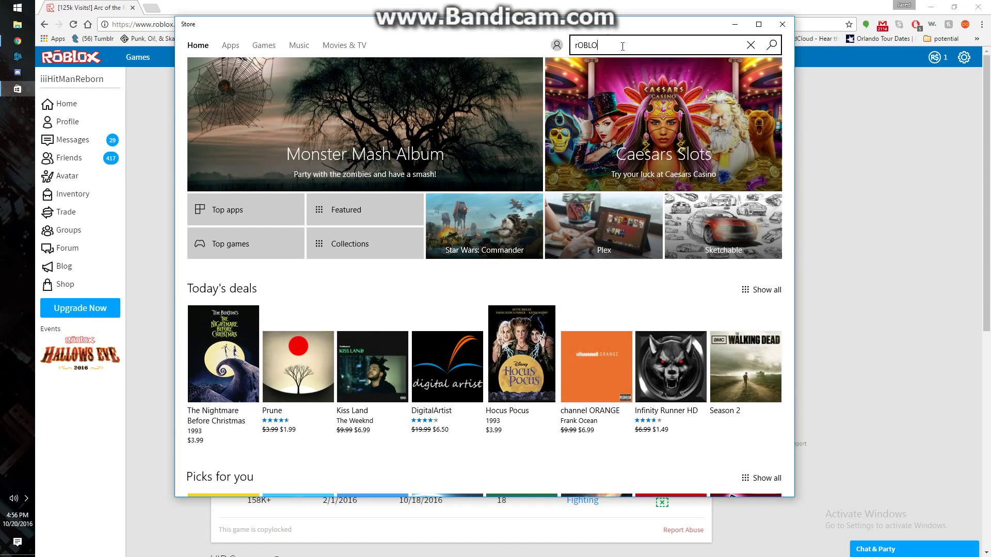
key("BackSpace")
key("BackSpace")
key("BackSpace")
type("Roblo")
type("x")
Run the search, open the ROBLOX app result, and launch it with Play
key("Return")
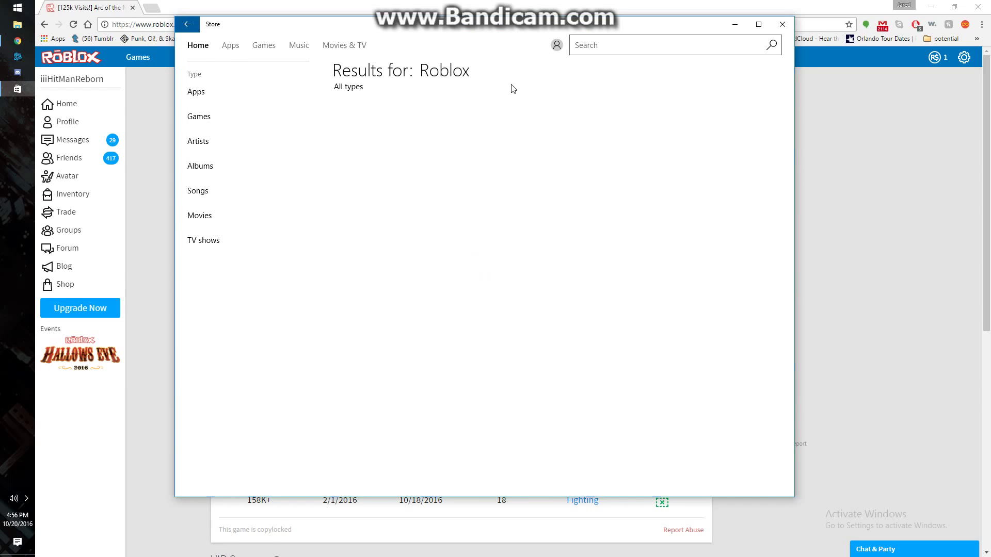
left_click(388, 196)
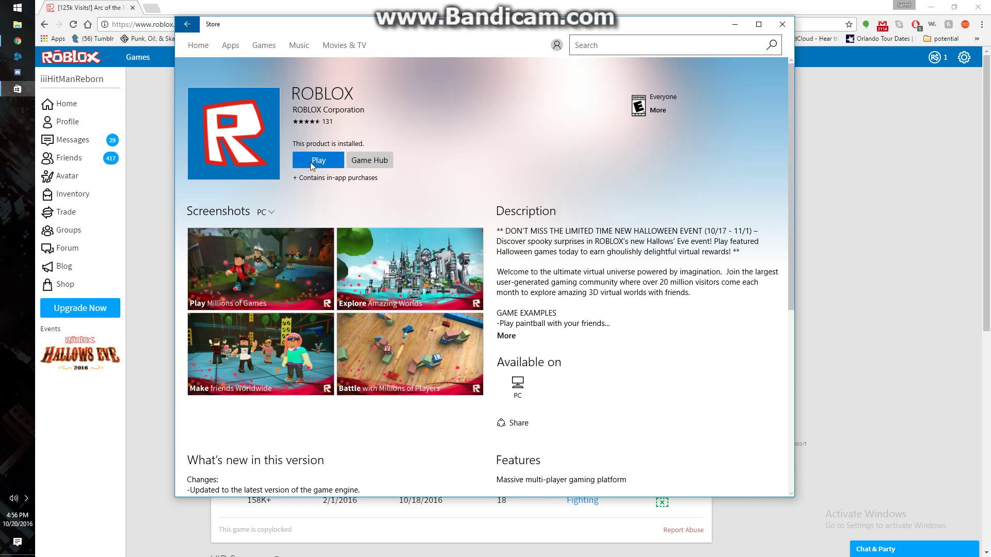
left_click(314, 161)
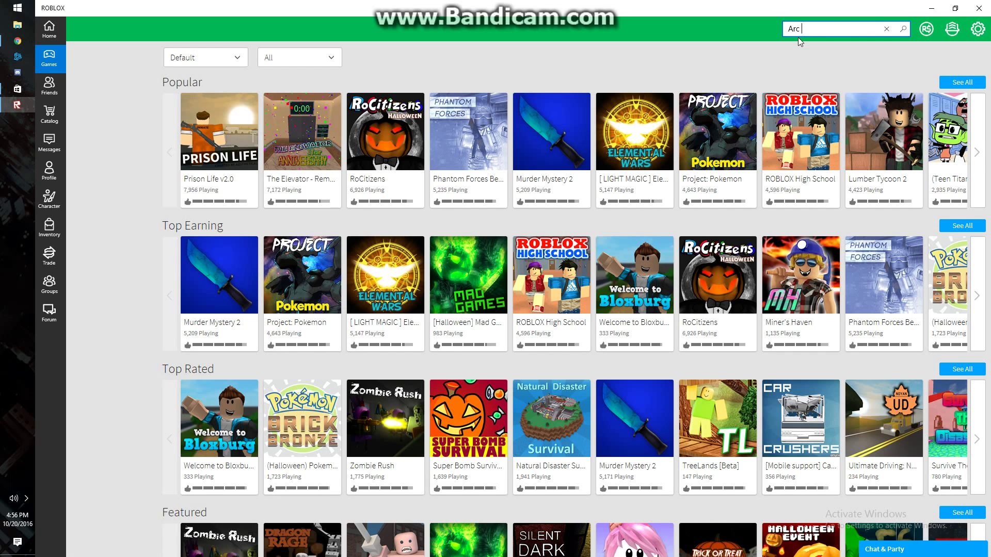
Search Roblox games for 'Arc Of The Elements' and open the first Arc of the Elements card
type(" Of The Elements")
key("Return")
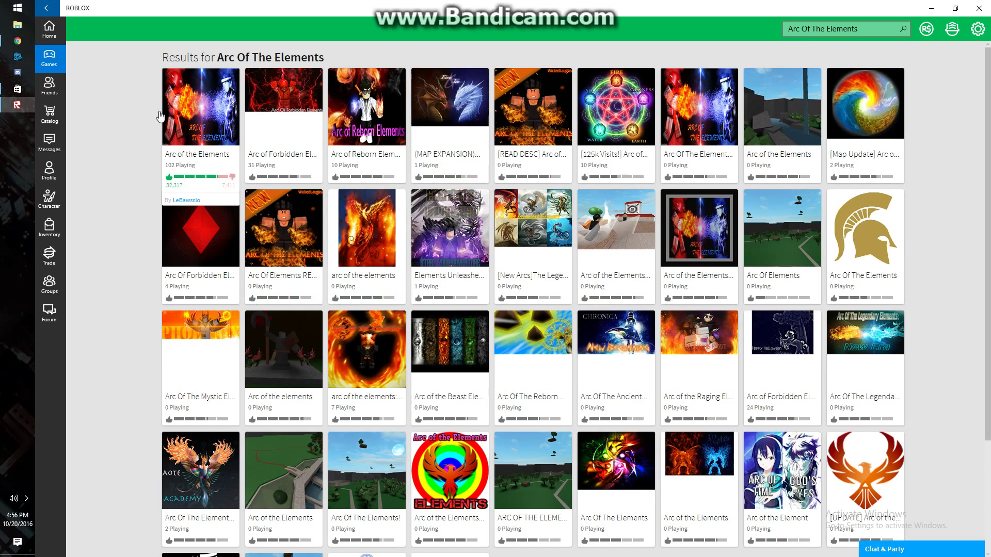
left_click(205, 106)
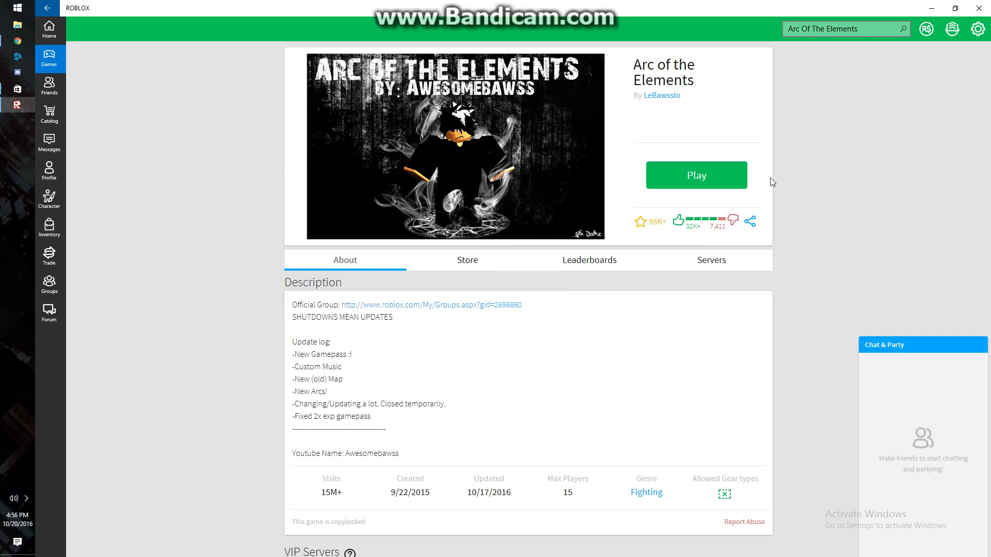
Join Arc of the Elements, start a New Game, and spin for an arc, landing on Acid
left_click(728, 184)
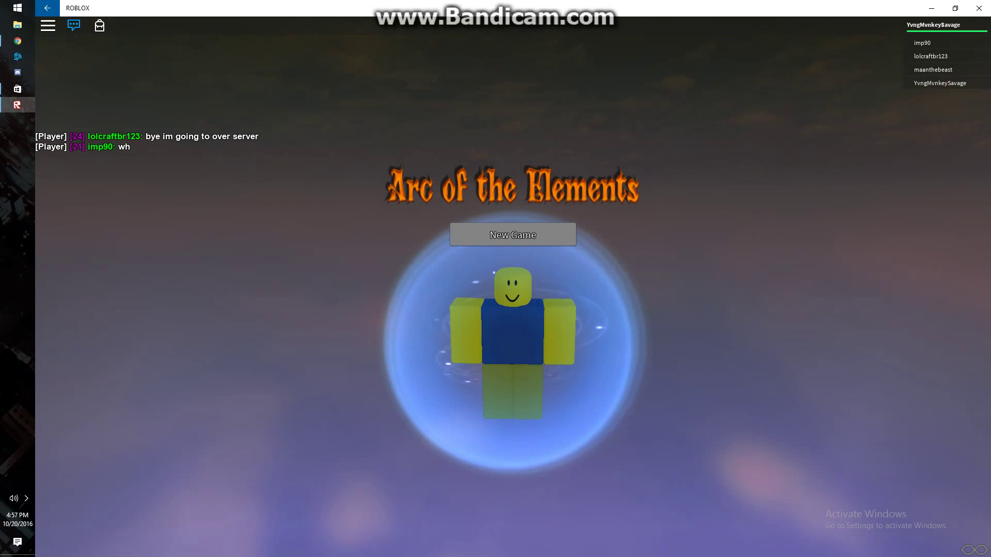
left_click(521, 237)
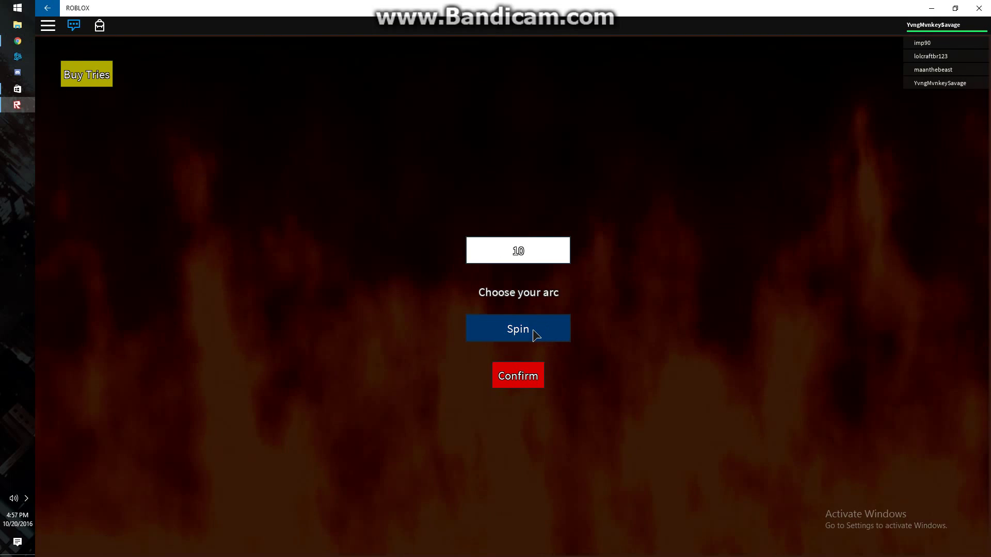
left_click(534, 331)
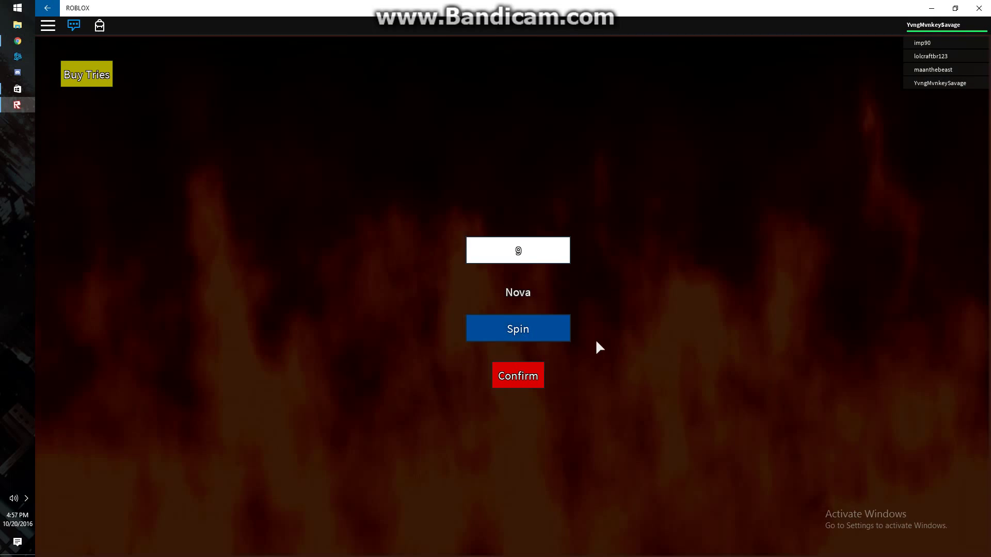
Lower the game volume to three bars in the in-game Settings
key("Escape")
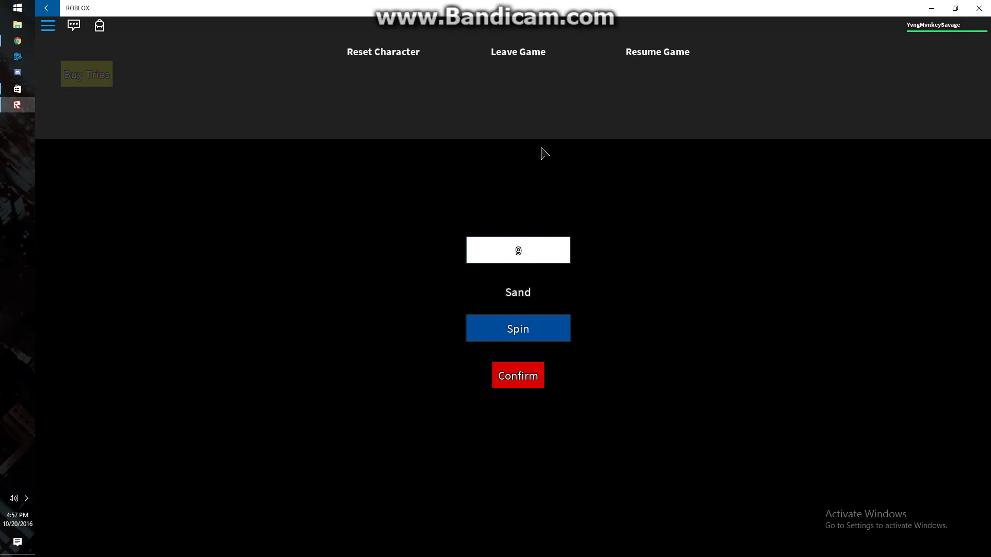
left_click(450, 124)
mouse_move(538, 255)
left_mouse_down()
mouse_move(559, 255)
mouse_move(536, 256)
left_mouse_up()
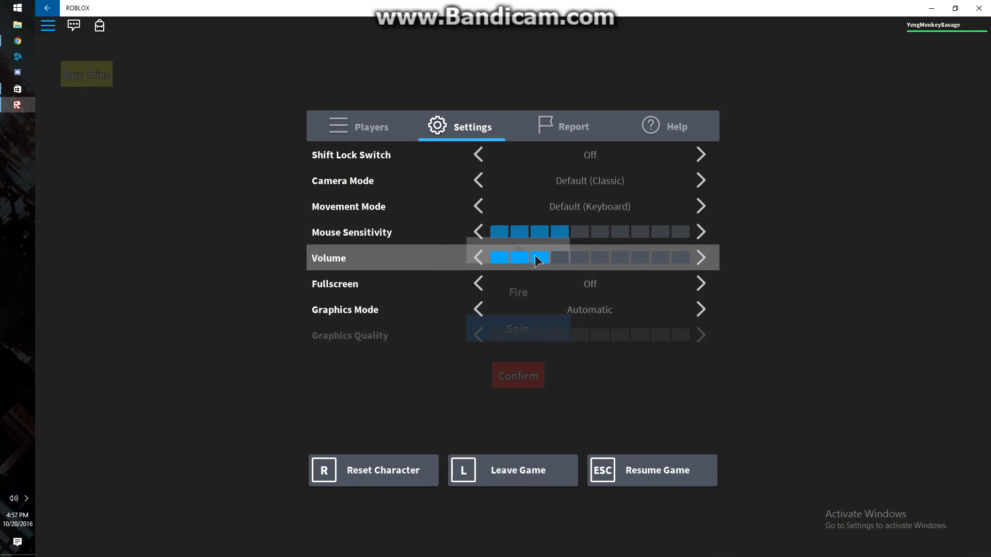
key("Escape")
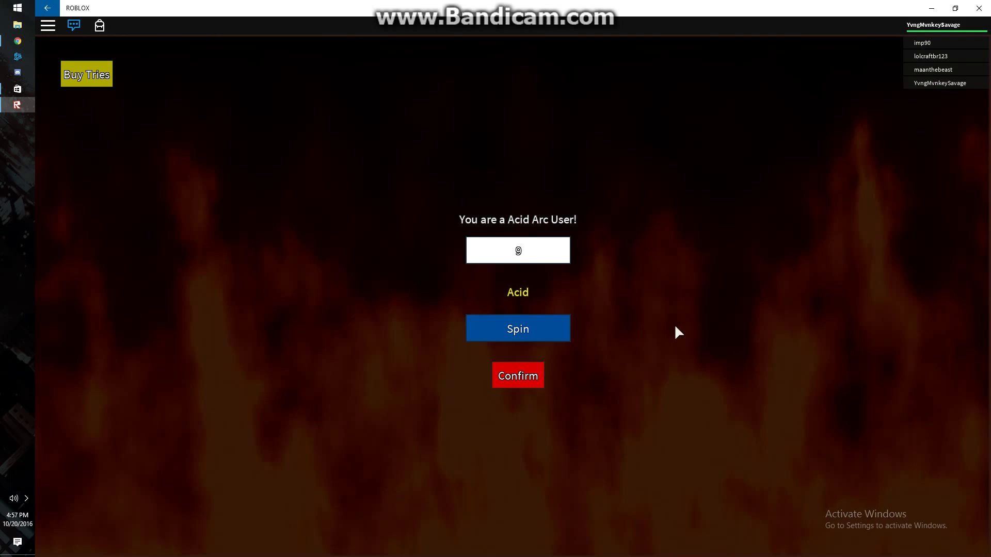
Confirm the Acid arc, walk the character onto the stone courtyard, and minimize the Store window
left_click(537, 380)
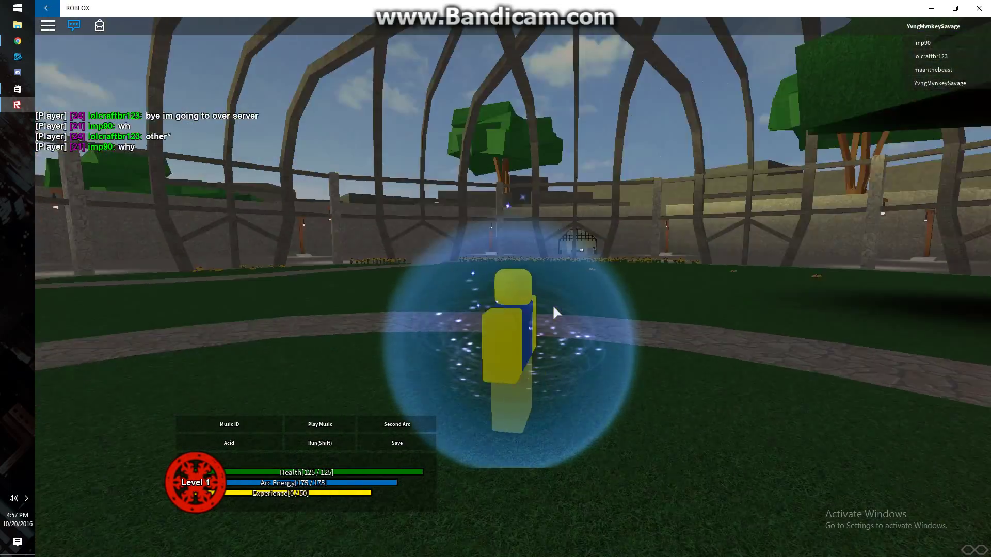
key("shift")
key("s")
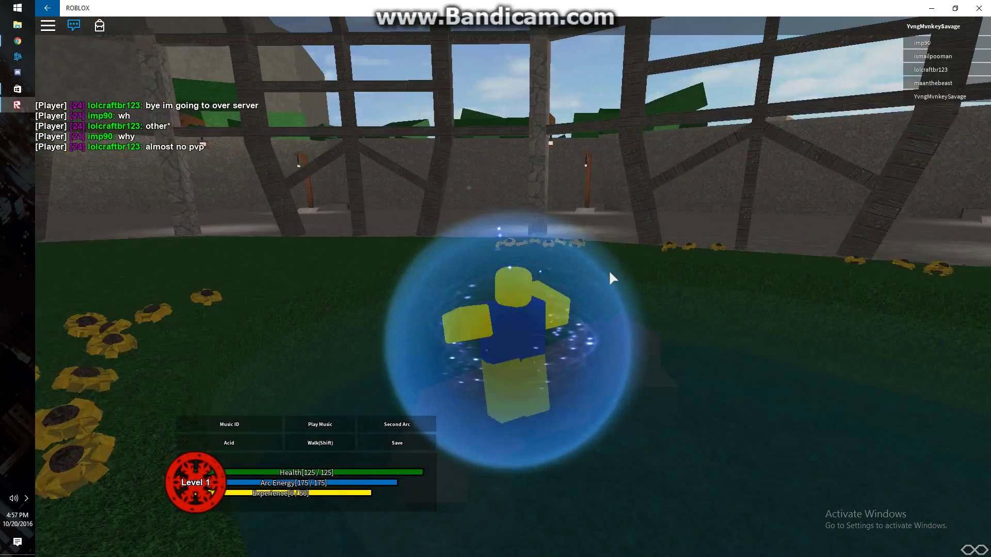
key("s")
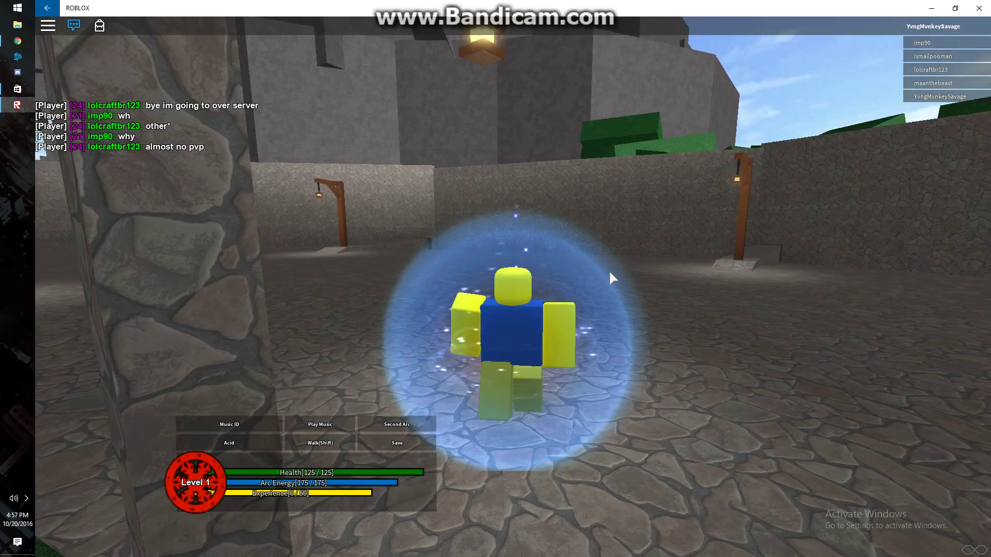
key("w")
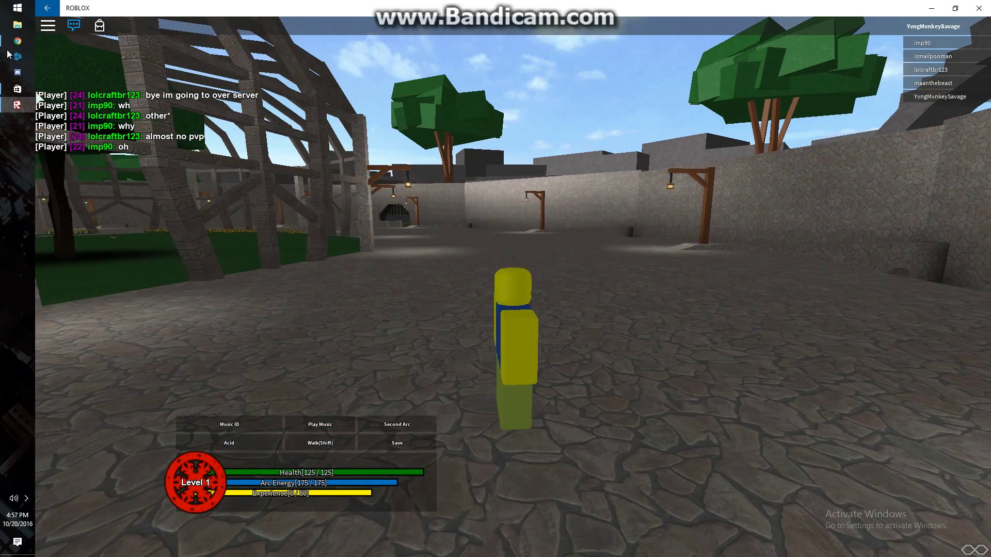
left_click(17, 88)
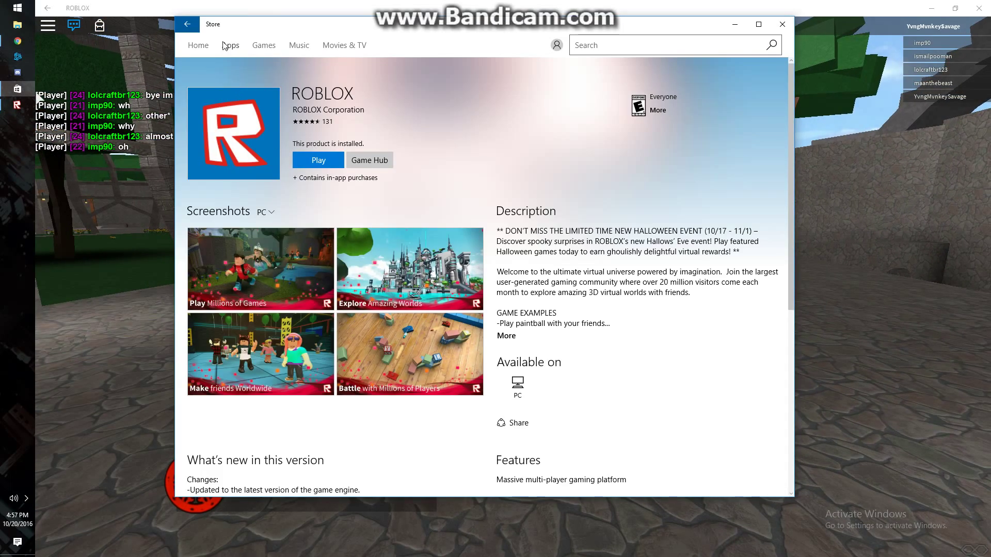
left_click(17, 88)
Launch CCv5 - 64bit from Desktop > AHK > Check Cashed v5 in File Explorer
left_click(17, 24)
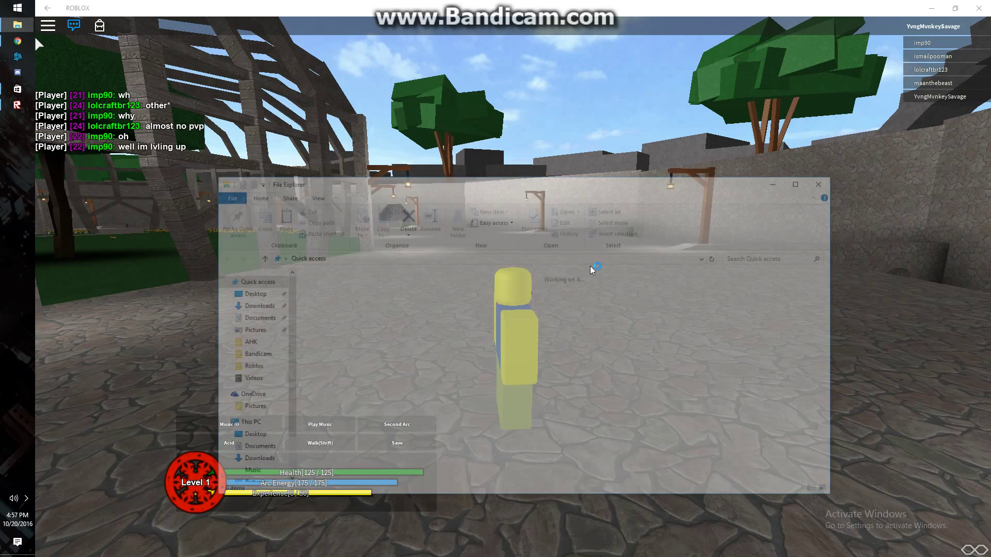
double_click(343, 330)
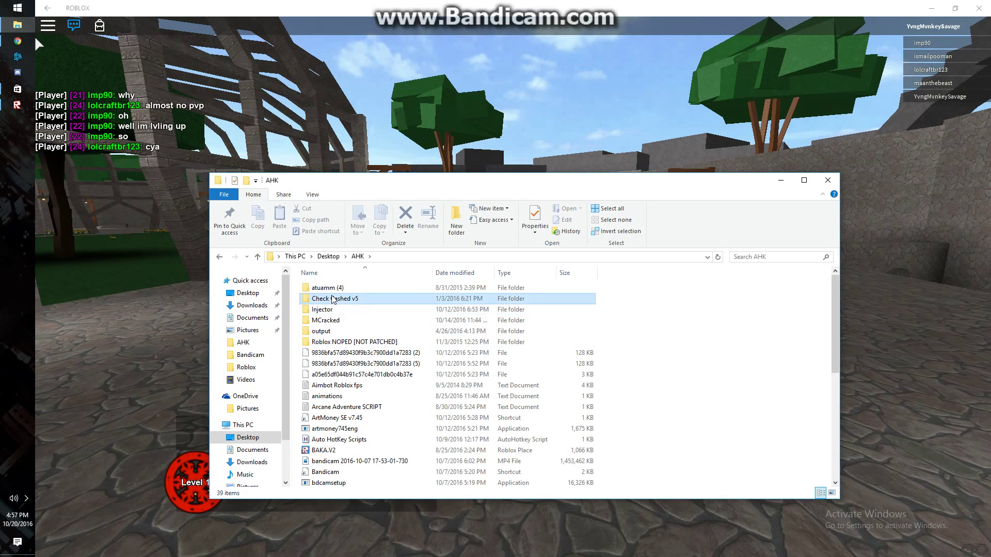
double_click(360, 342)
left_click(343, 386)
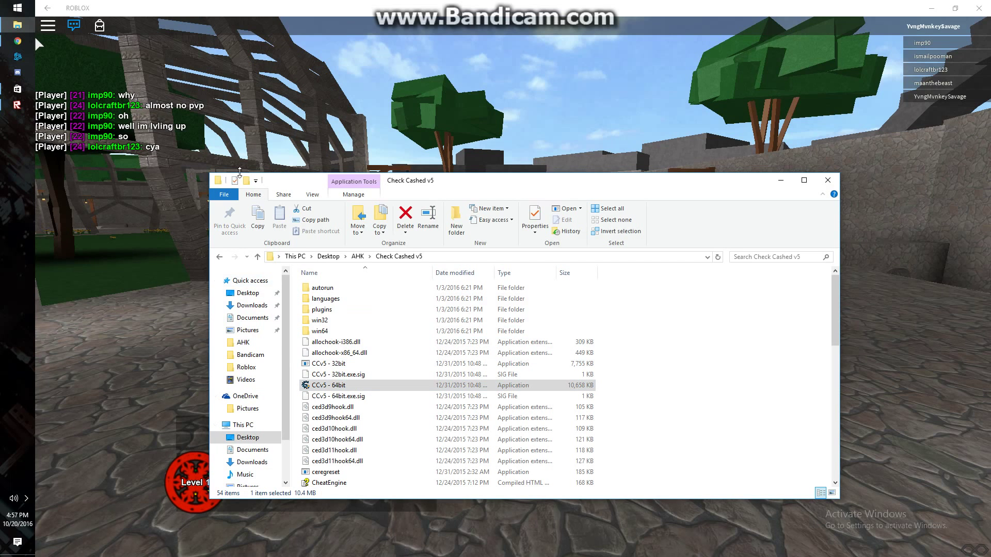
left_click(239, 171)
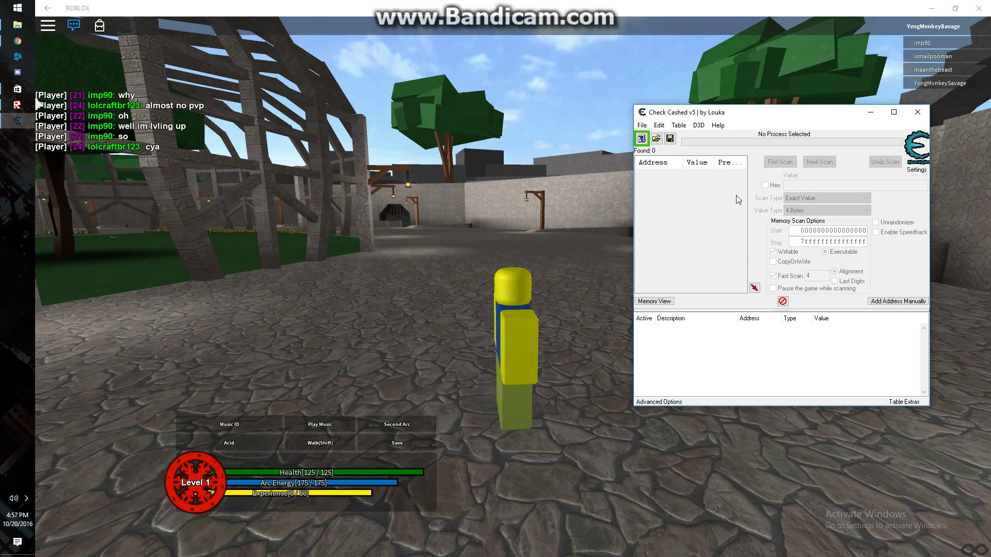
Attach Check Cashed v5 to the 00001EC4-Win10Universal.exe process from the Process List
left_click(641, 140)
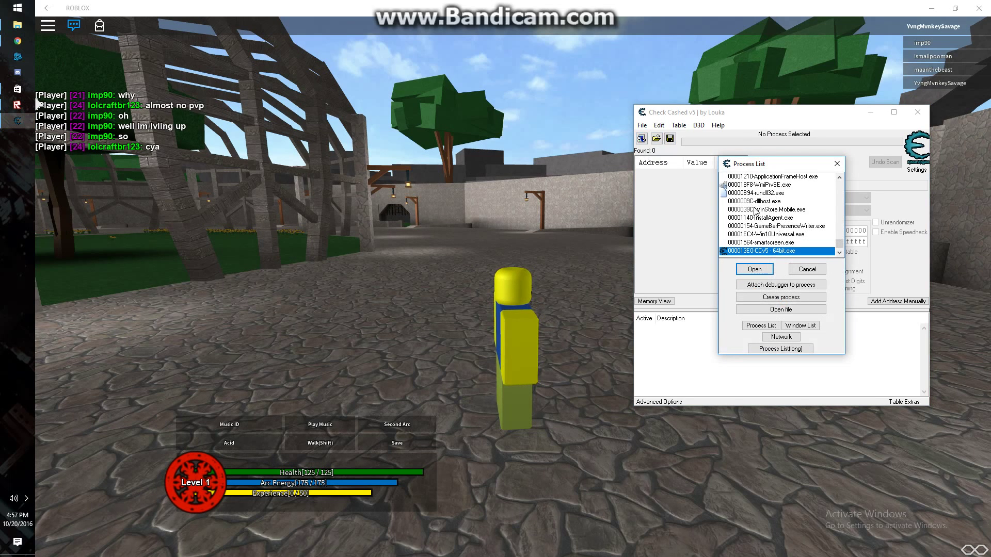
left_click(788, 235)
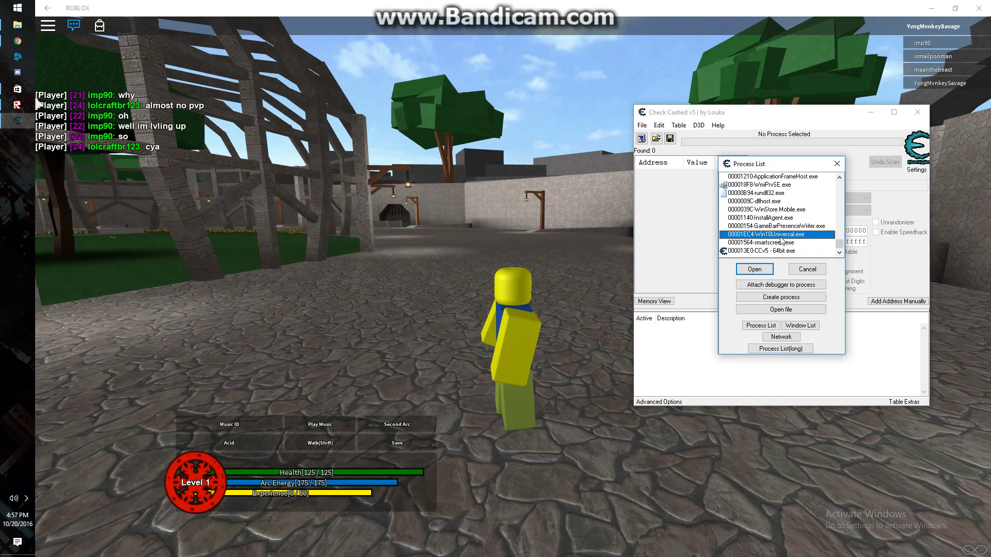
left_click(754, 268)
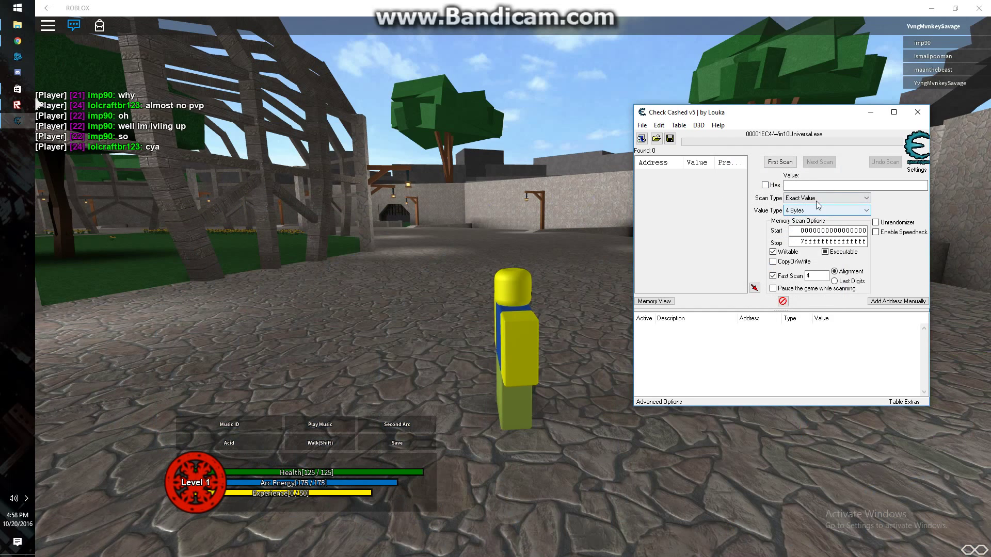
Learn and equip the Acid Blast skill, then cast it to earn 25 XP
left_click(802, 186)
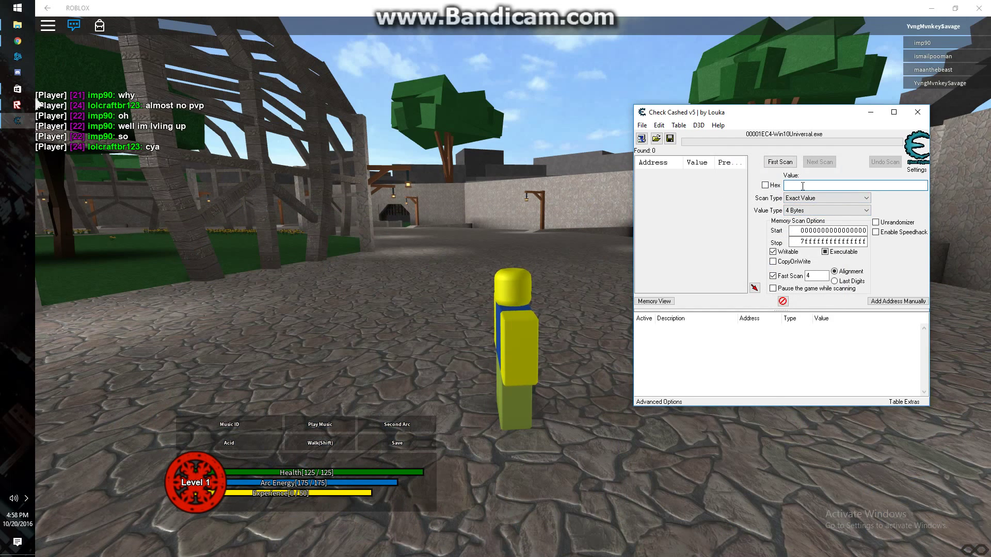
left_click(448, 224)
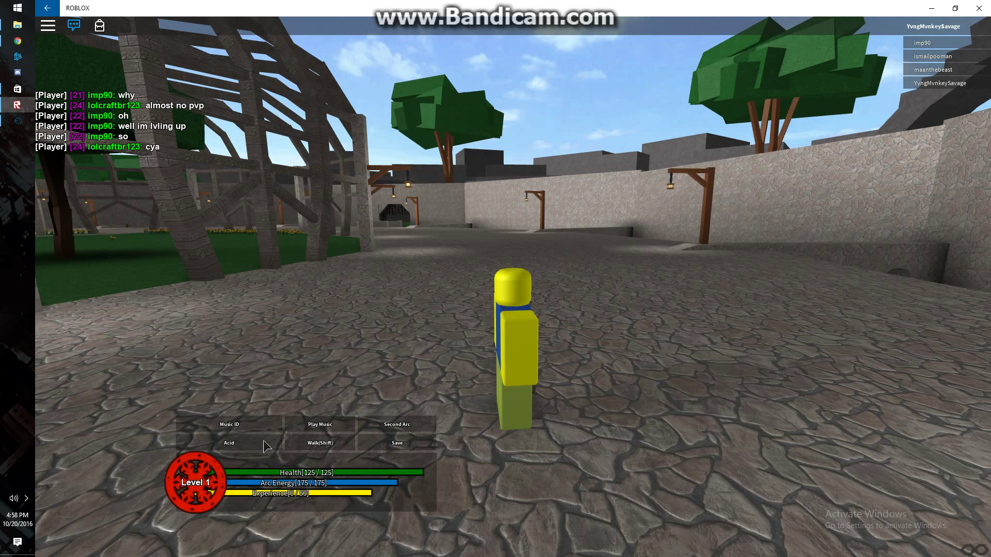
left_click(248, 447)
left_click(558, 235)
left_click(233, 443)
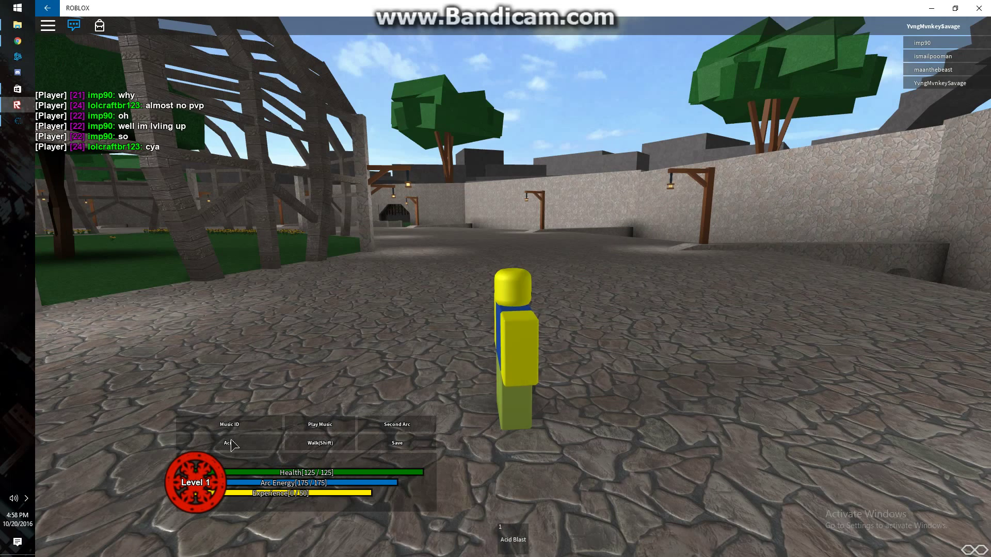
key("1")
left_click(538, 203)
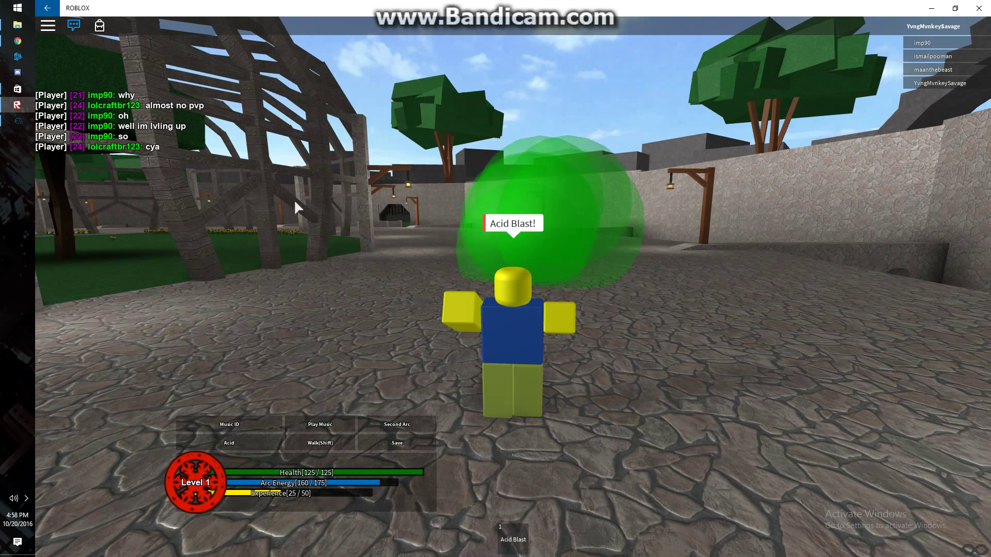
Run a first scan for value 25 in Check Cashed v5, finding 9,799 addresses
key("alt+Tab")
type("25")
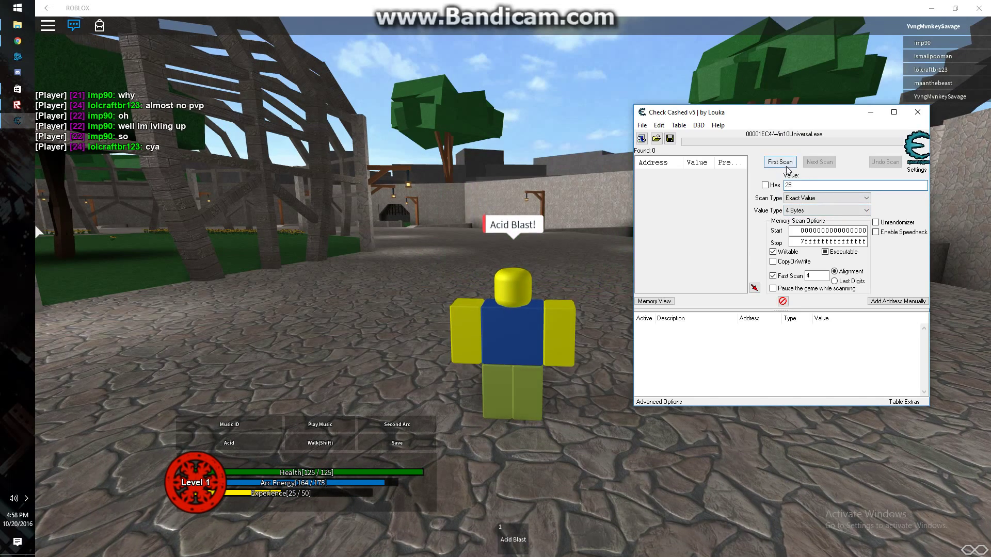
key("Return")
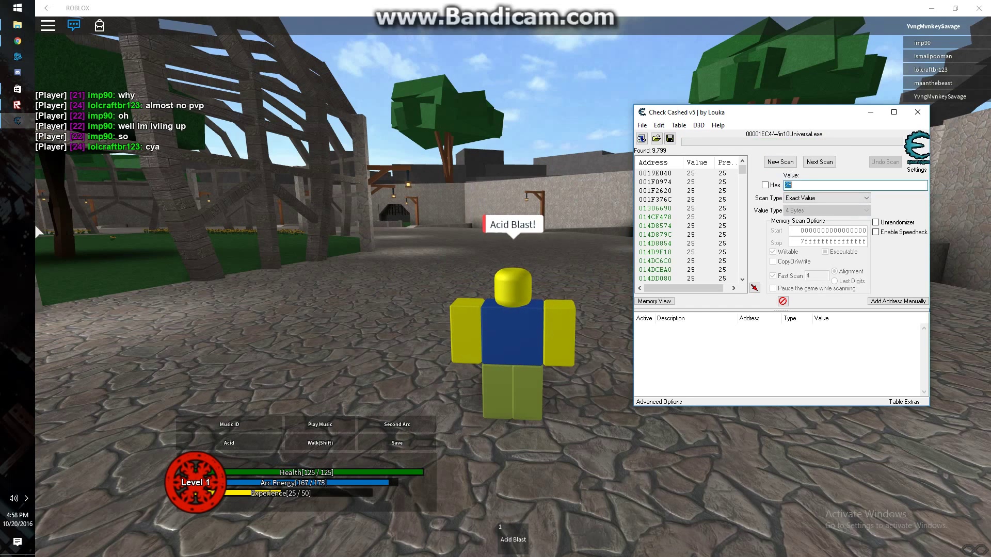
key("alt+Tab")
Cast Acid Blast again to level up, then Next Scan for value 0
key("1")
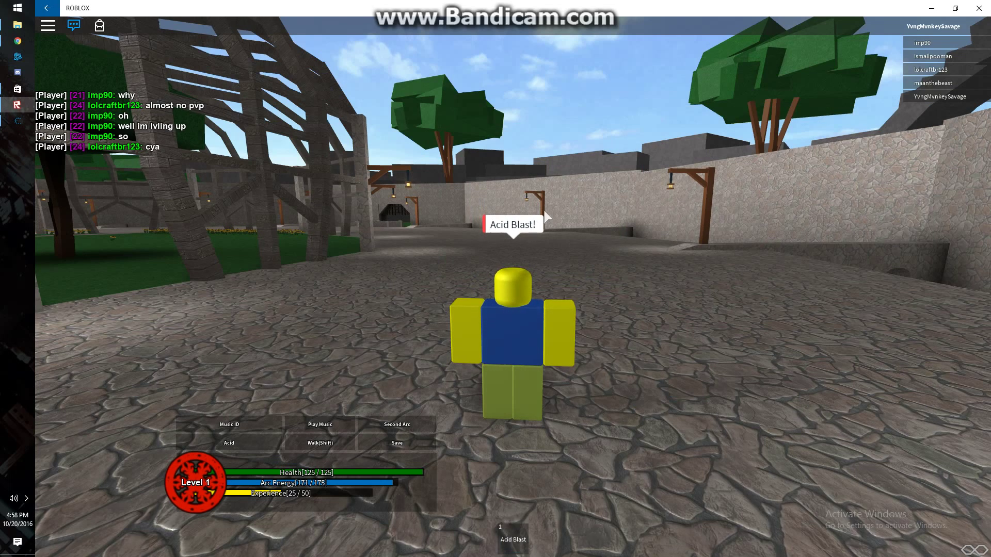
key("w")
left_click(521, 204)
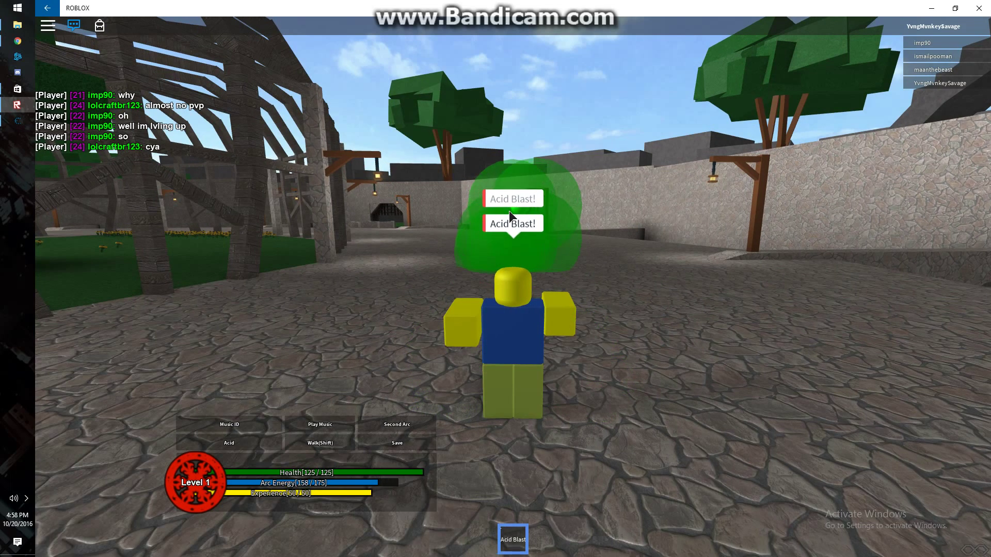
left_click(17, 120)
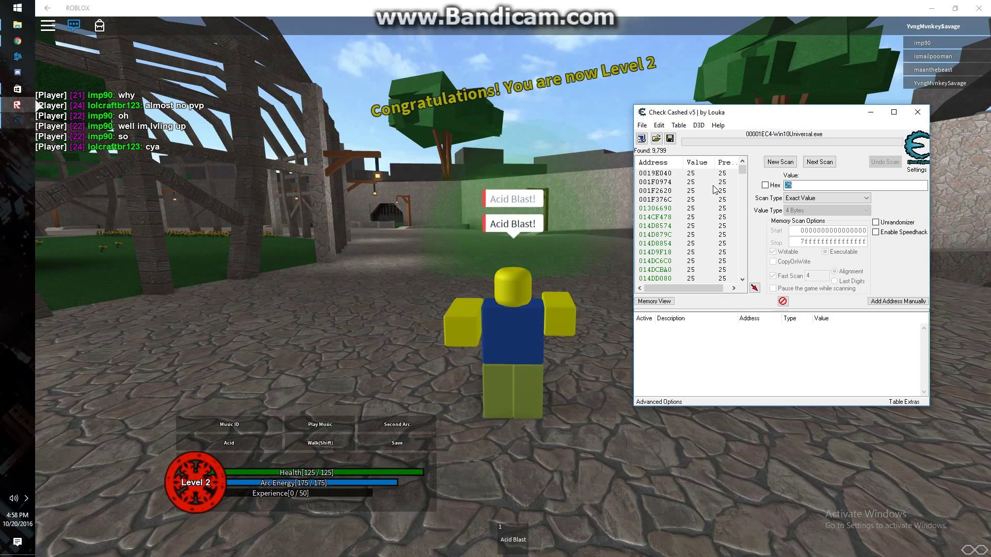
left_click(821, 162)
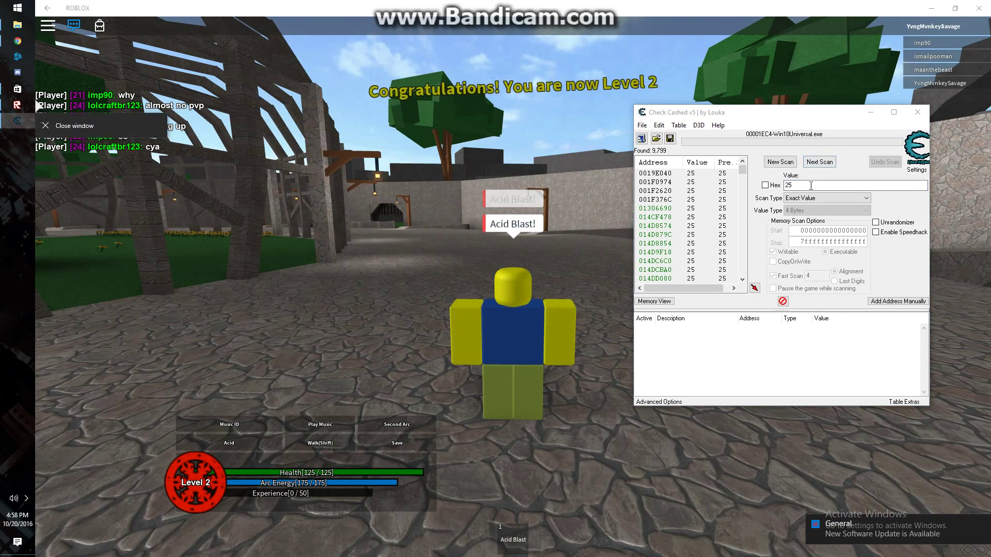
type("0")
left_click(819, 162)
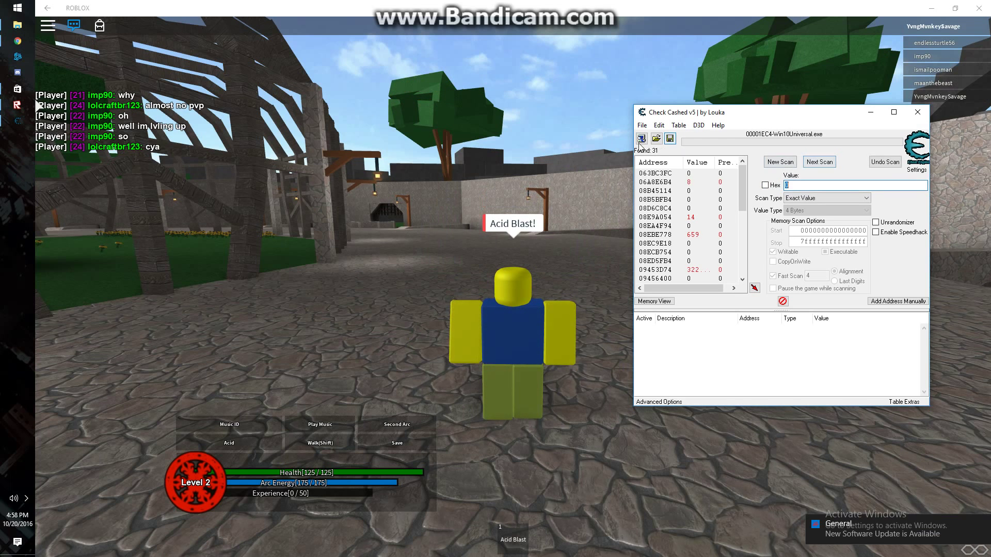
left_click(17, 105)
Next Scan for value 25 to narrow results to 3, then cast Acid Blast once more
key("1")
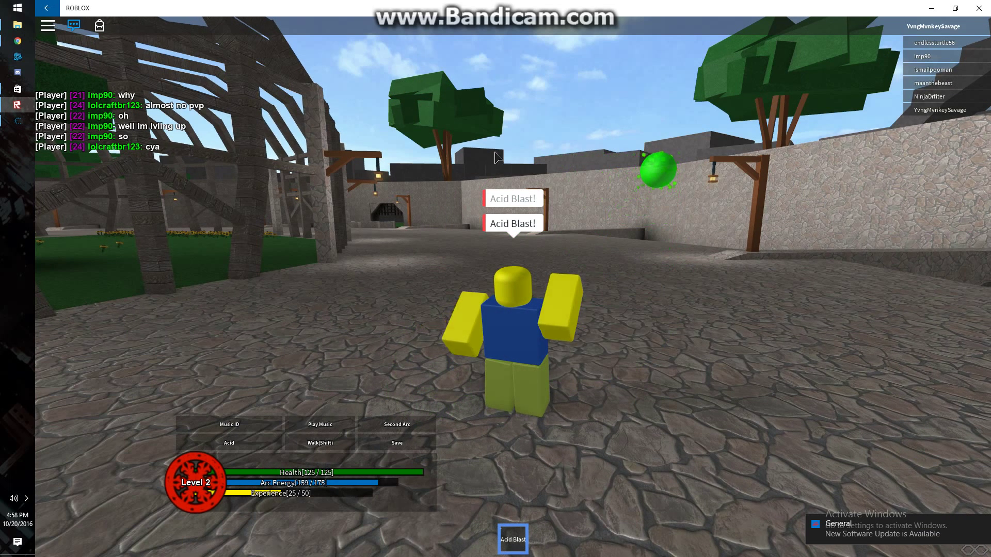
left_click(18, 120)
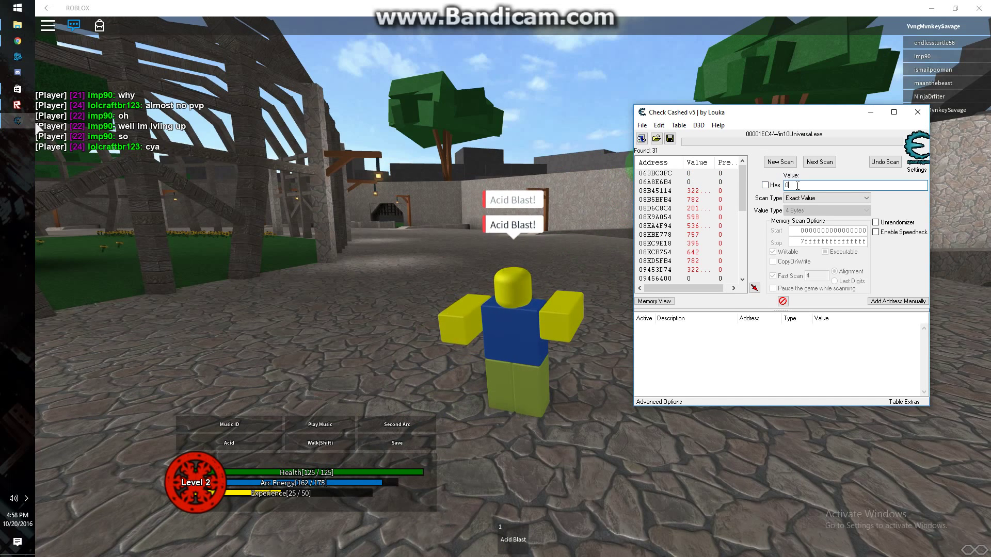
type("25")
left_click(819, 162)
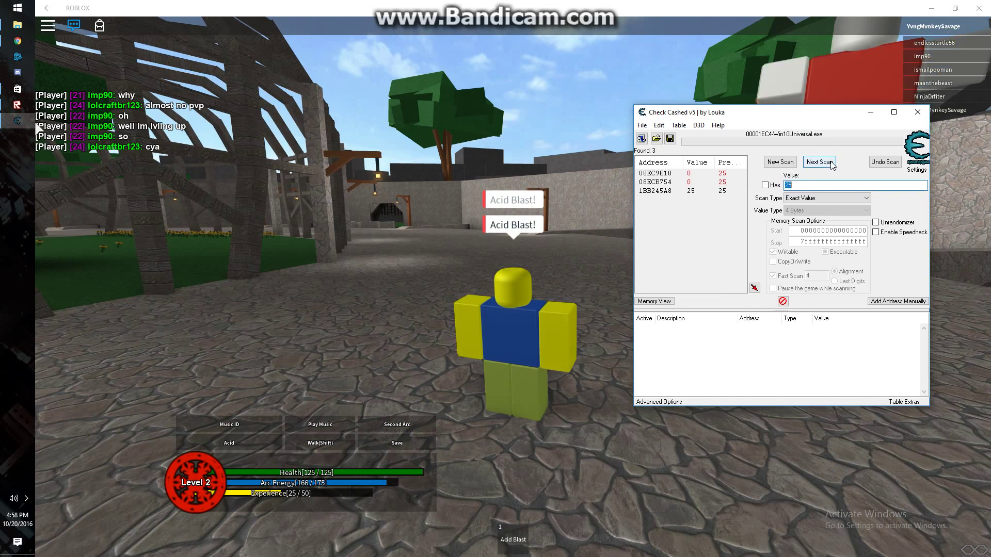
left_click(17, 105)
key("1")
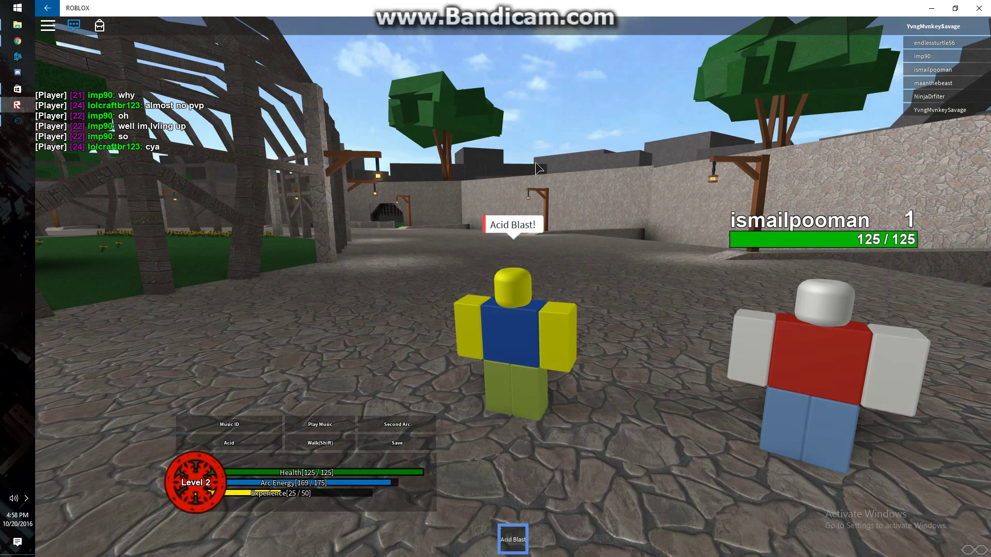
key("shift")
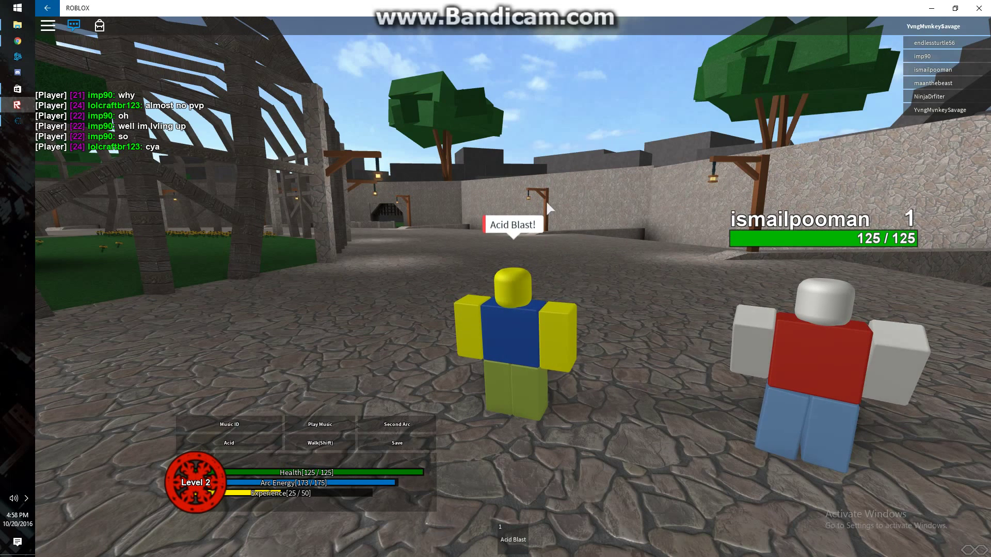
left_click(540, 205)
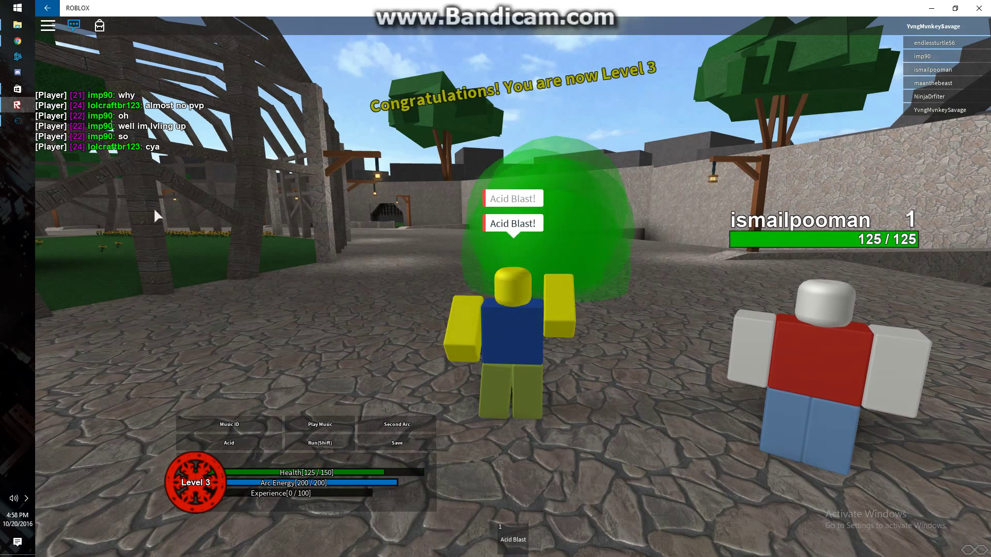
left_click(2, 119)
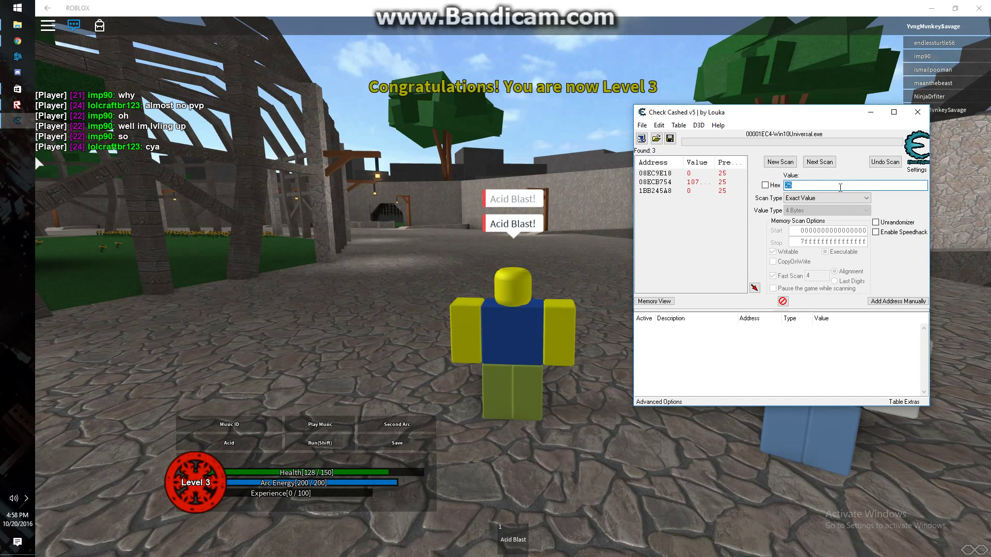
Narrow results to XP address 1BB245A8, try an oversized value, and dismiss the parse error
left_click(819, 161)
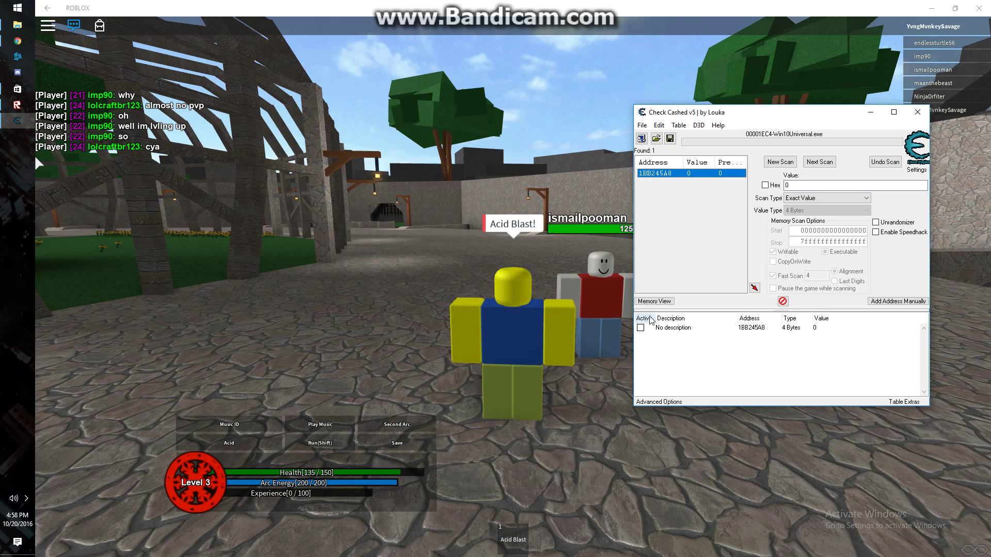
left_click(640, 328)
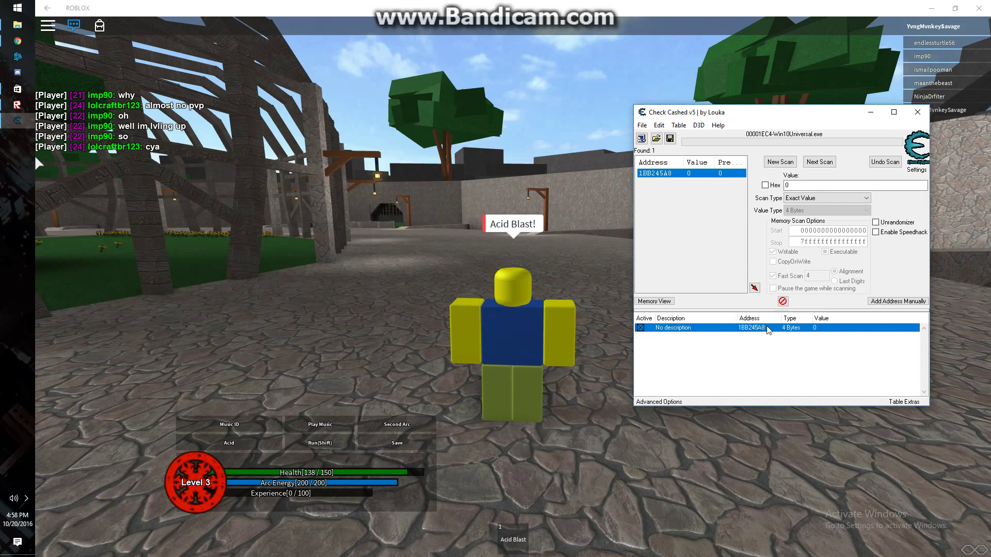
double_click(815, 328)
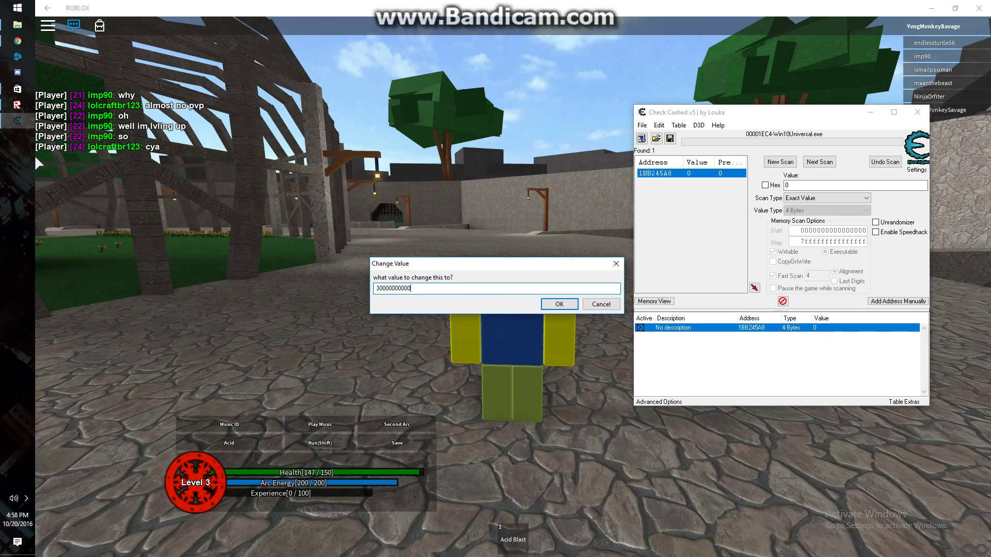
type("00000000000000")
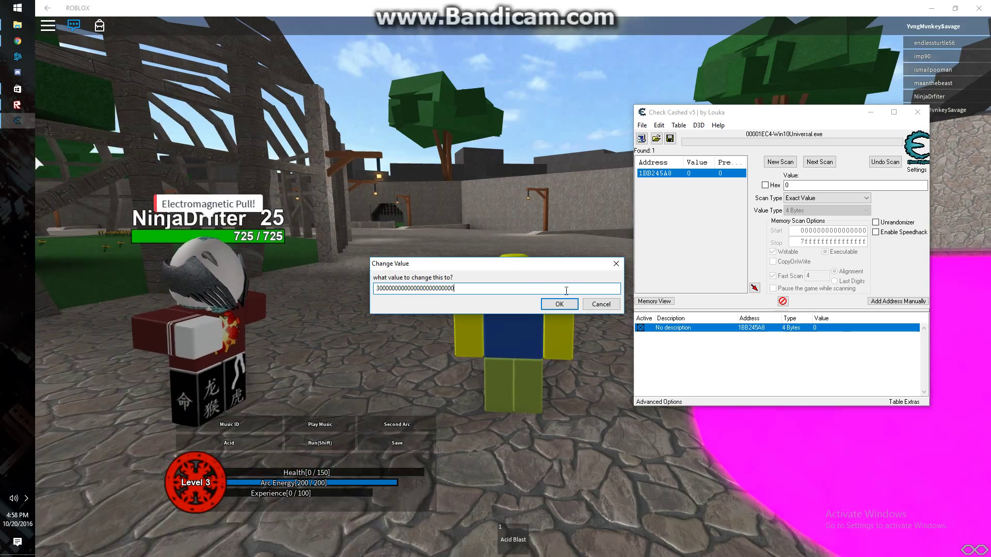
key("Return")
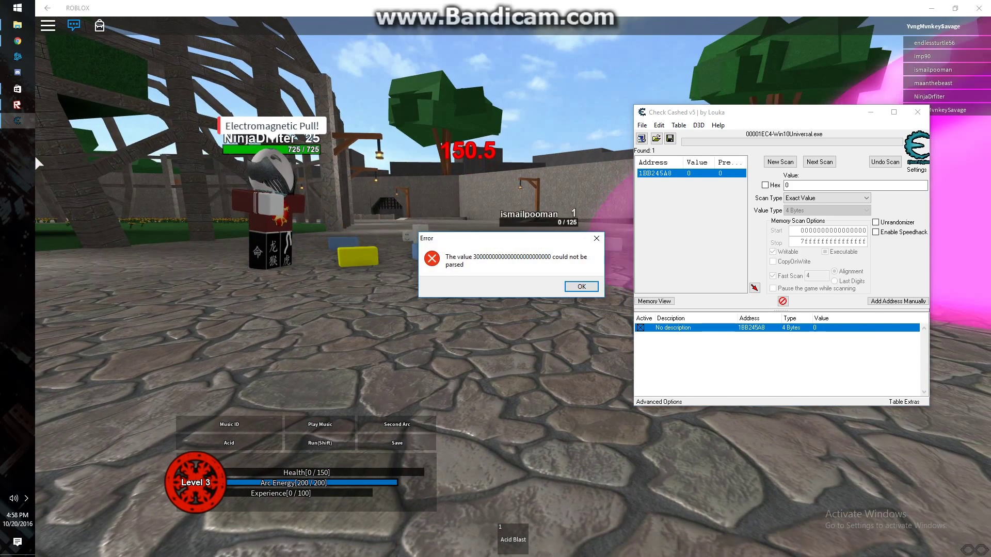
key("Return")
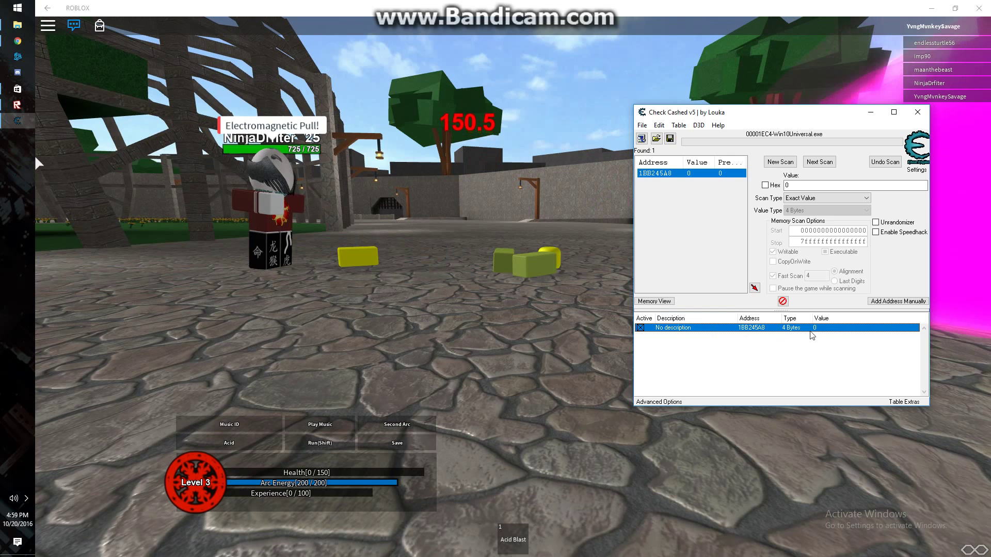
double_click(811, 330)
Set the XP address value to 30000000 and resume the Arc of the Elements game
type("300")
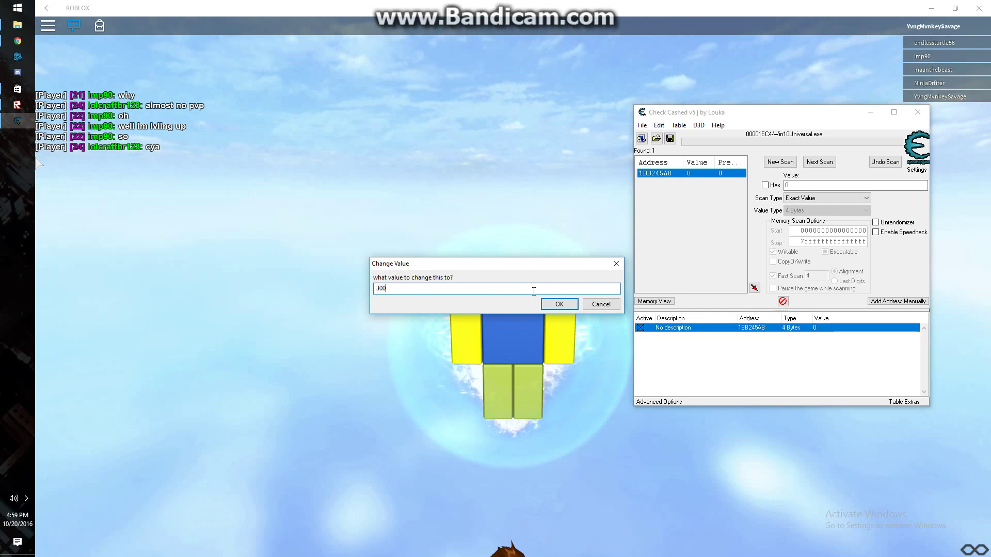
type("000")
left_click(559, 304)
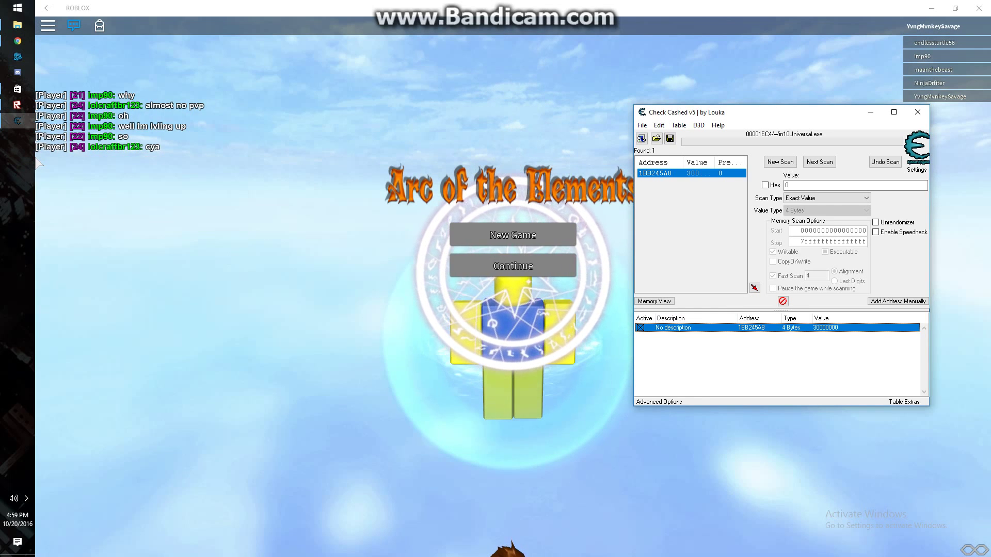
left_click(551, 284)
left_click(537, 269)
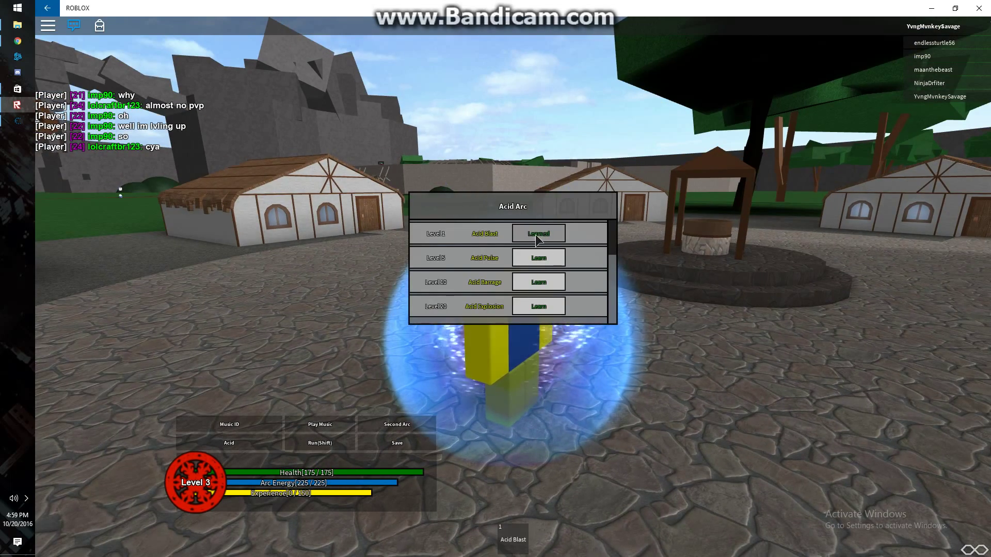
Close the Acid Arc panel and fire Acid Blast, raising the character to Level 5
left_click(252, 450)
key("1")
left_click(488, 178)
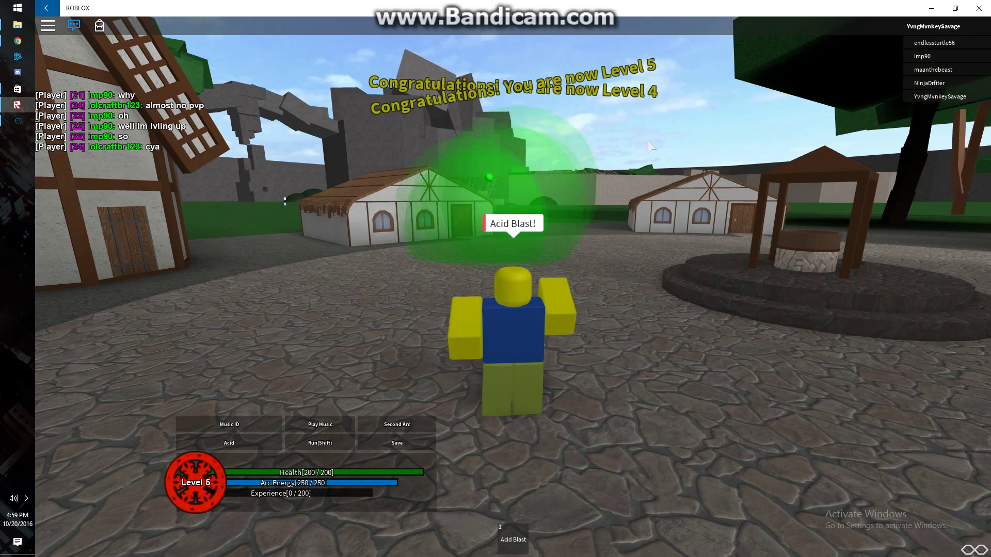
Holster Acid Blast, swing the camera around the character, and start running forward
key("1")
key("Left")
key("Left")
key("Left")
key("Right")
key("Right")
key("Right")
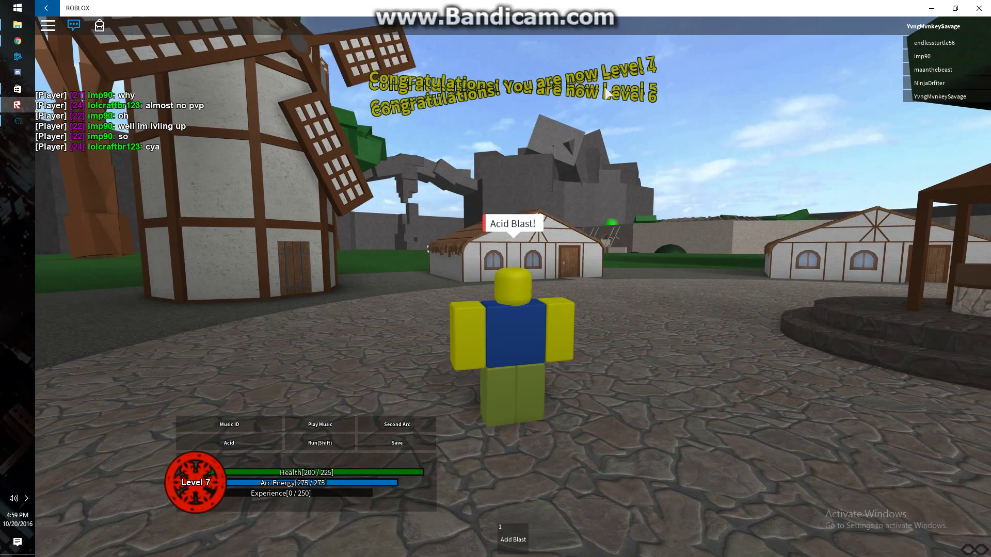
key("Right")
key("Right")
key("Right")
key("w")
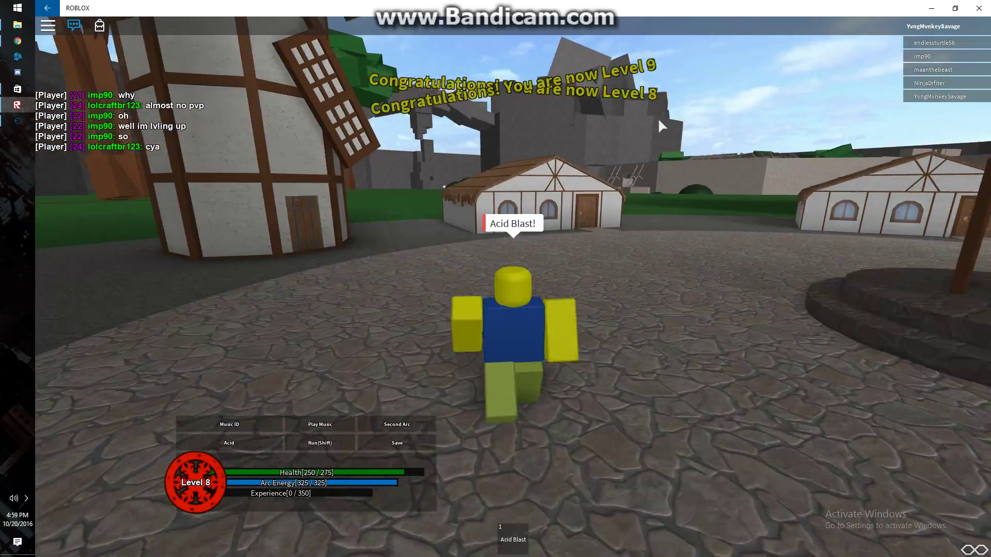
key("shift")
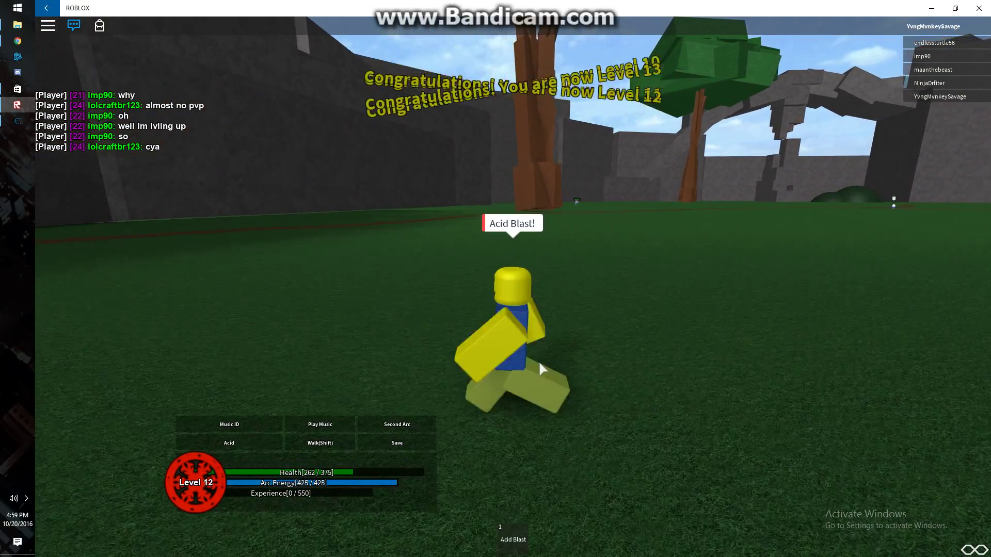
Equip Acid Blast, fire another blast toward the arch, then put it away
key("Right")
key("Right")
key("Right")
key("1")
left_click(511, 216)
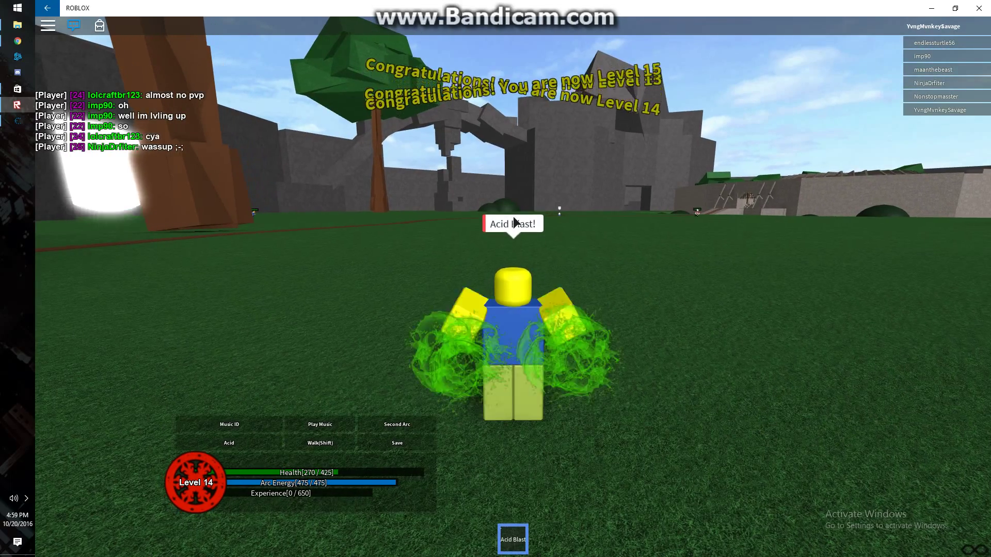
key("1")
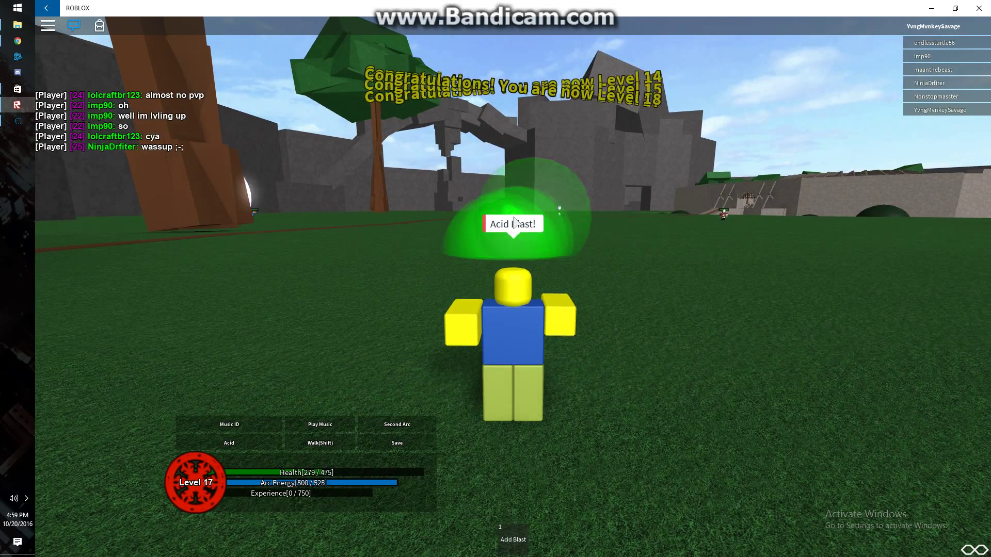
Walk to the stone wall, then up the dirt path and ramp into the courtyard
key("d")
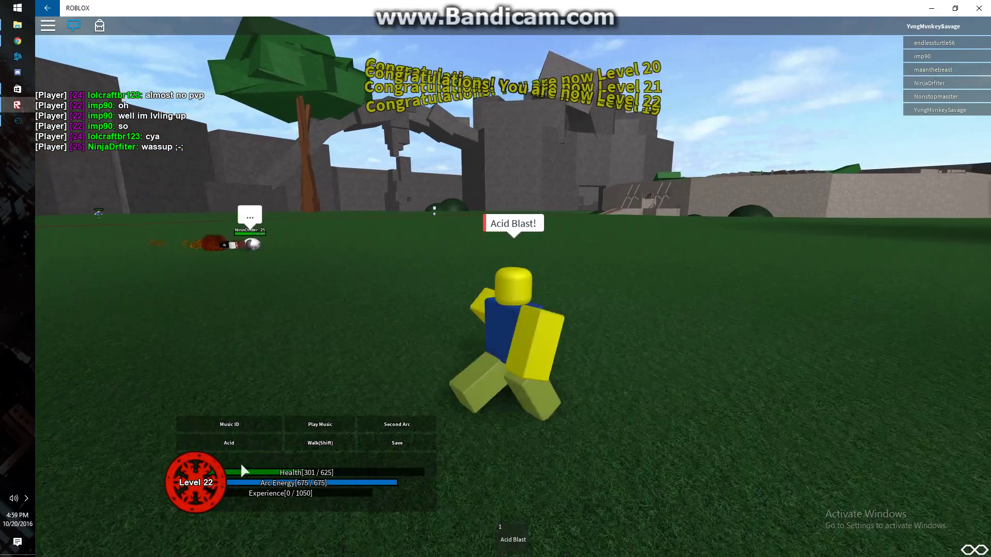
key("w")
key("w")
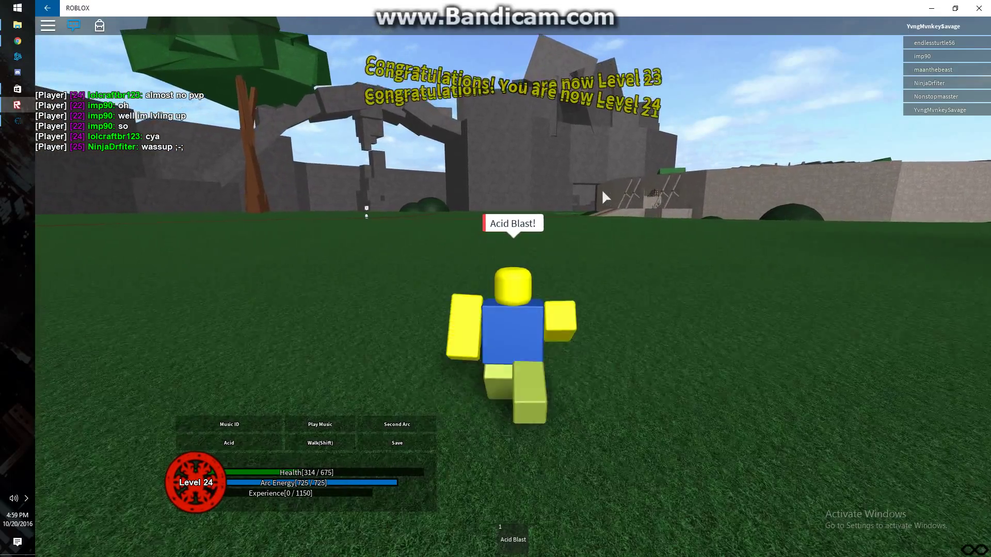
key("w")
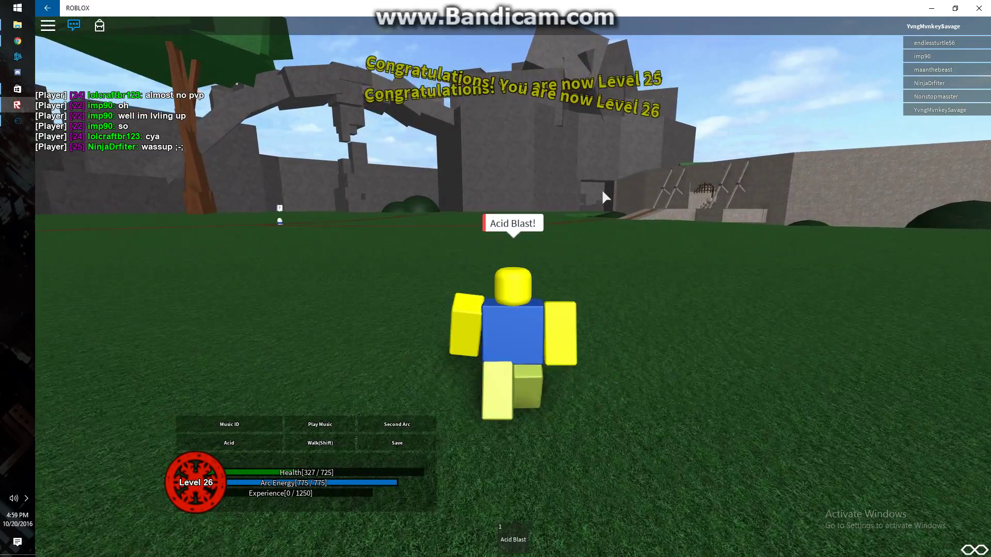
key("w")
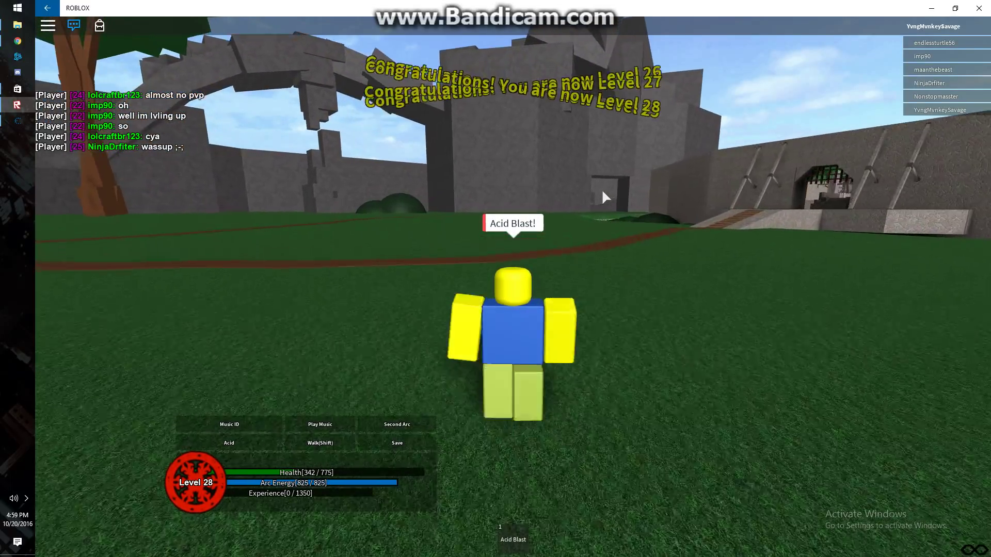
key("w")
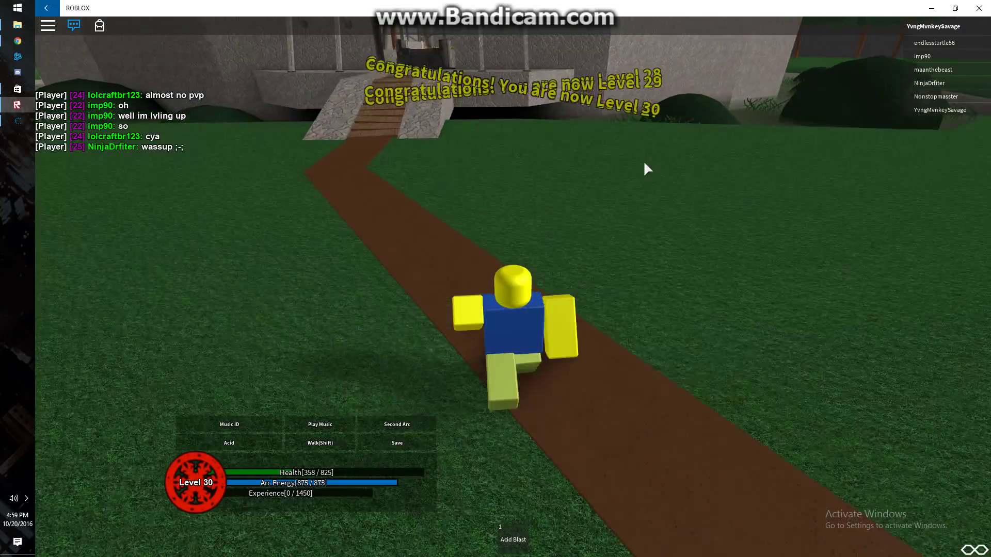
key("w")
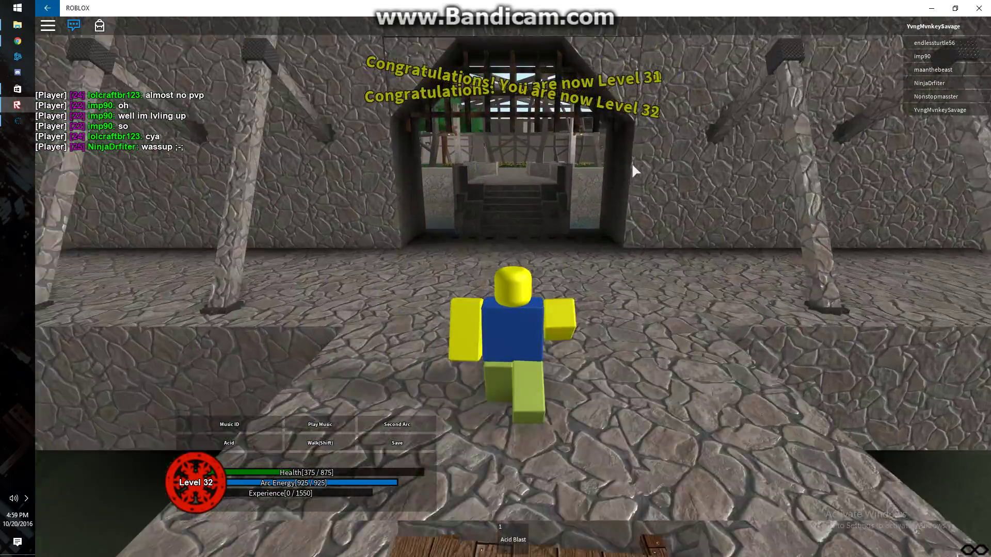
key("w")
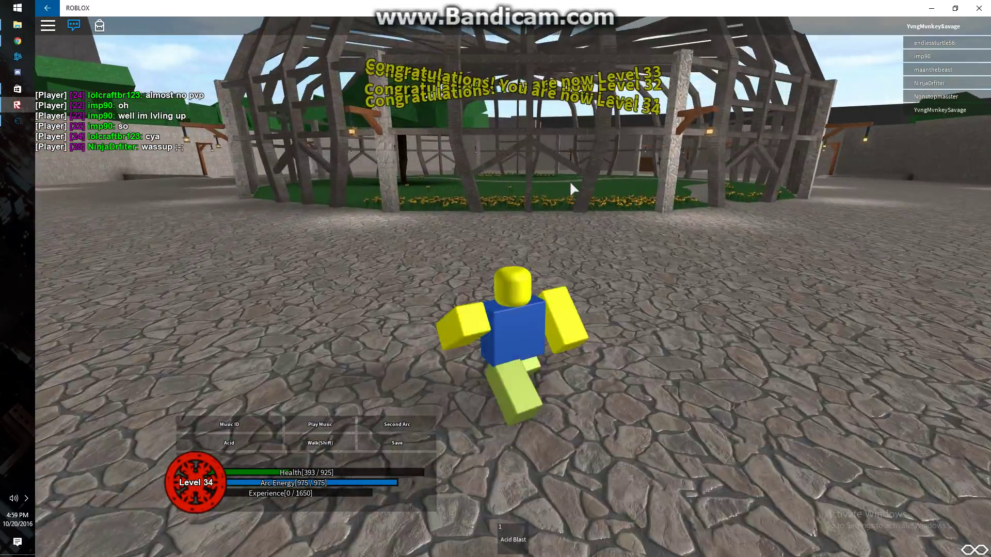